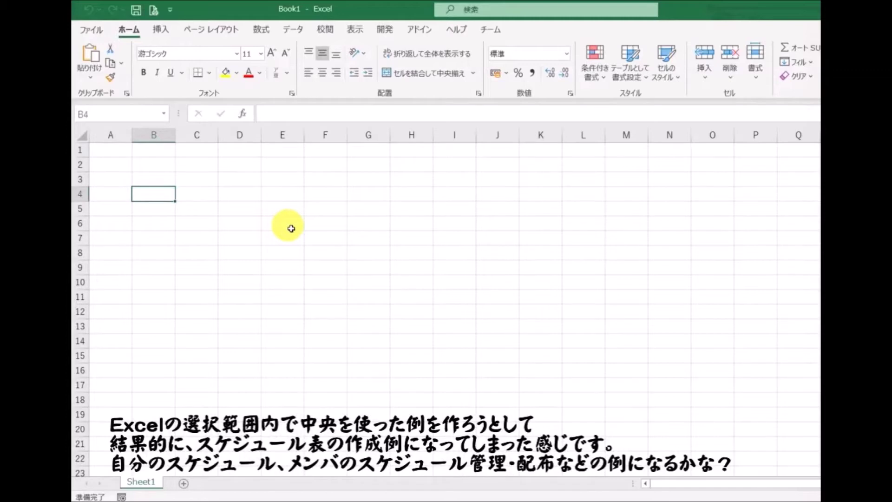
Enter the date-range title "2020年 月 日 ～ 日" in cell B2, leaving blanks for the month and days.
key("Up")
key("Up")
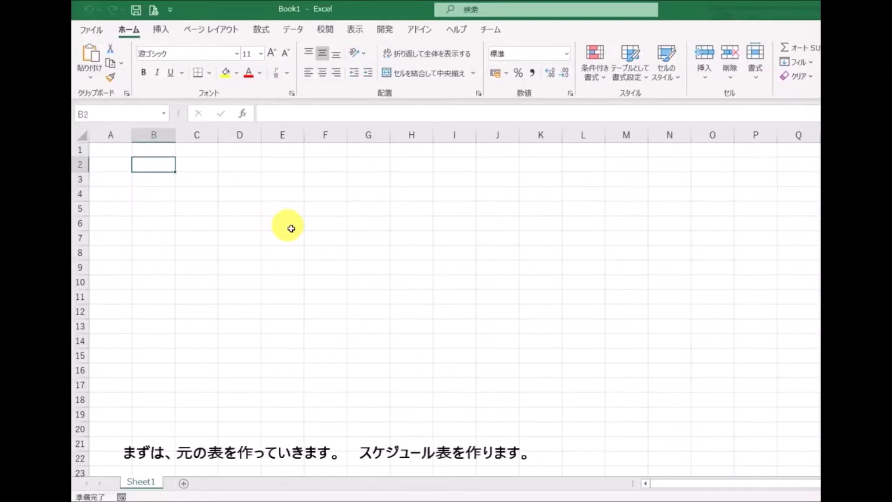
type("2020")
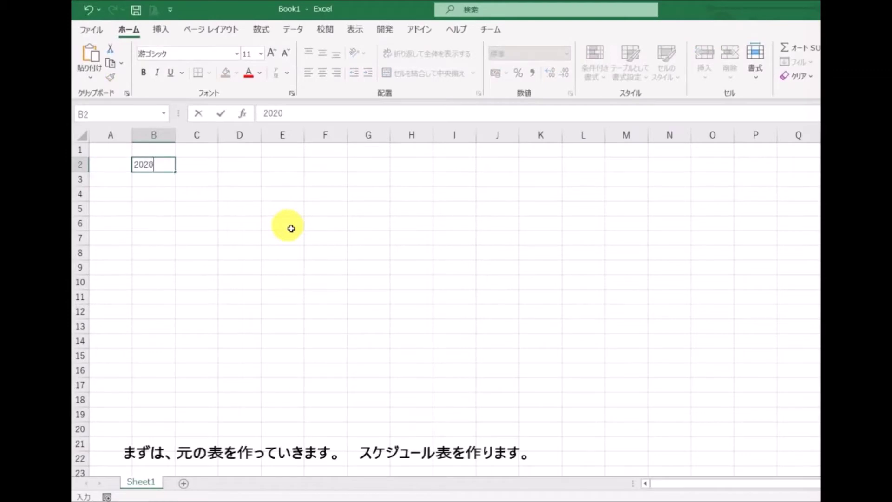
type("年")
type("6月")
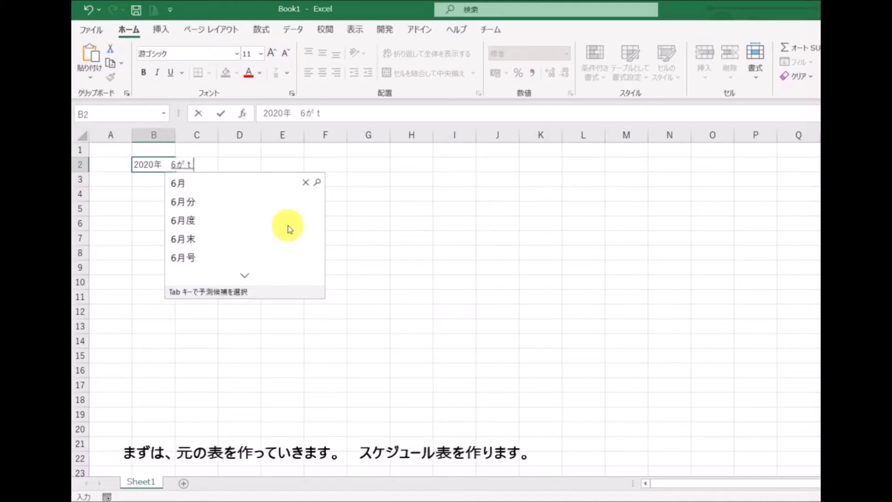
key("Return")
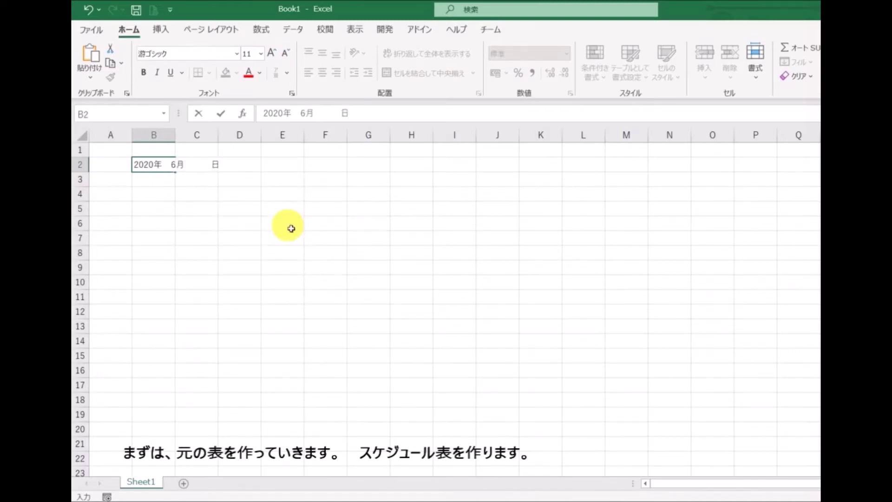
left_click(306, 112)
key("BackSpace")
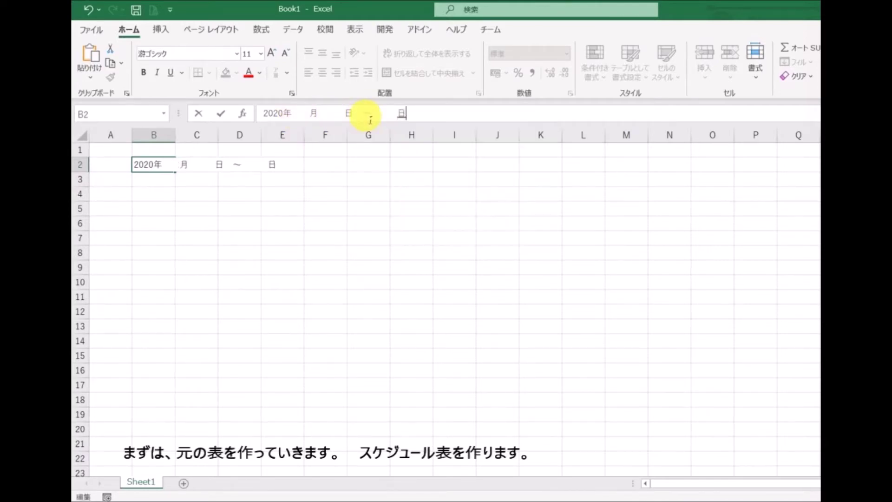
key("Tab")
Enter the weekday headings 月 in cell C4 and 火 in cell D4.
key("Down")
key("Down")
key("Left")
key("Down")
key("Up")
key("Right")
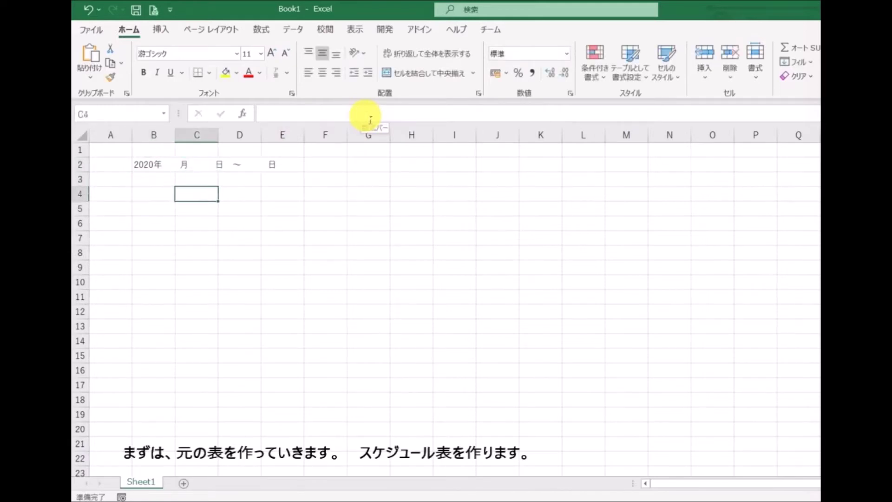
type("月")
key("Right")
key("Right")
key("Left")
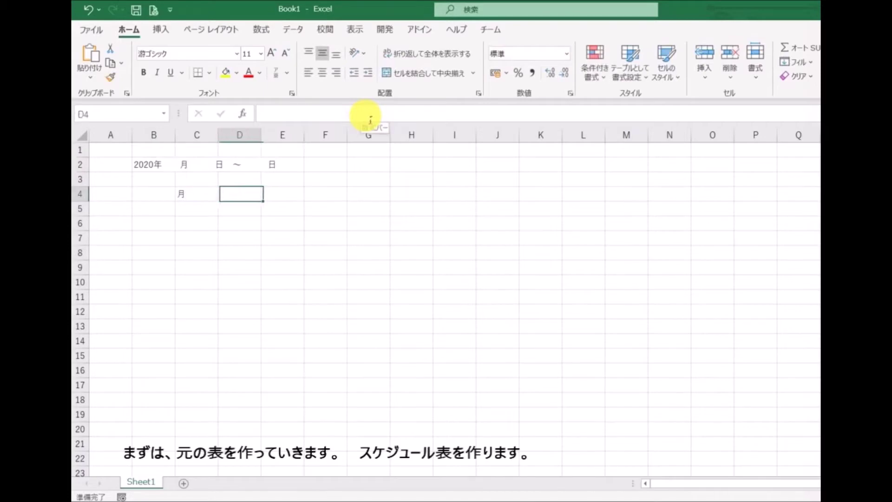
type("火")
key("Right")
key("Left")
key("Left")
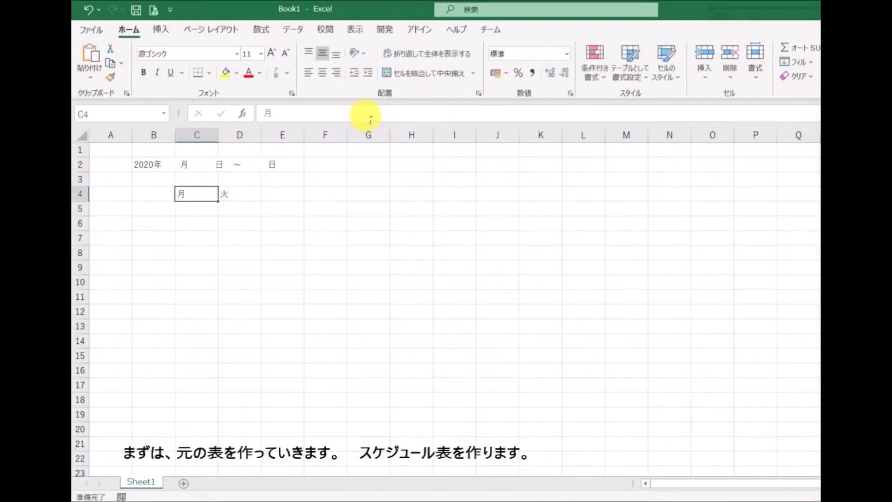
Extend the weekday headings from C4:D4 across to I4, ending with 日, and centre them.
key("shift+Right")
left_click_drag(265, 206, 461, 210)
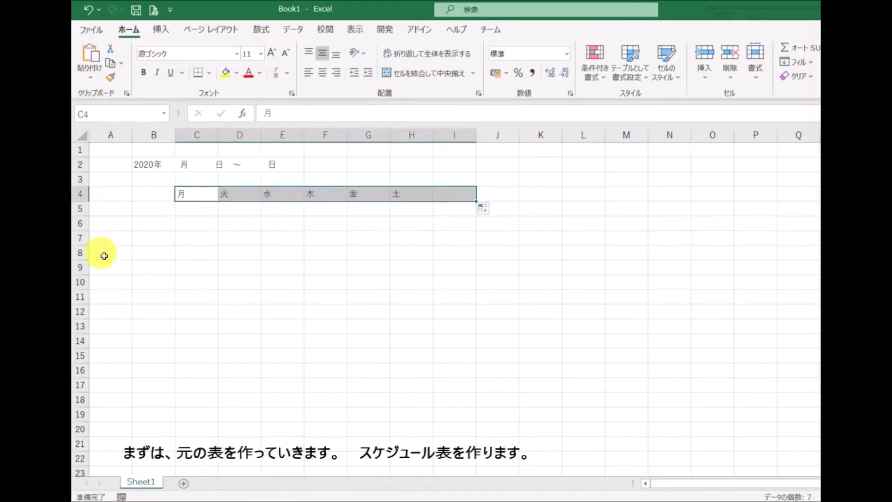
left_click(322, 72)
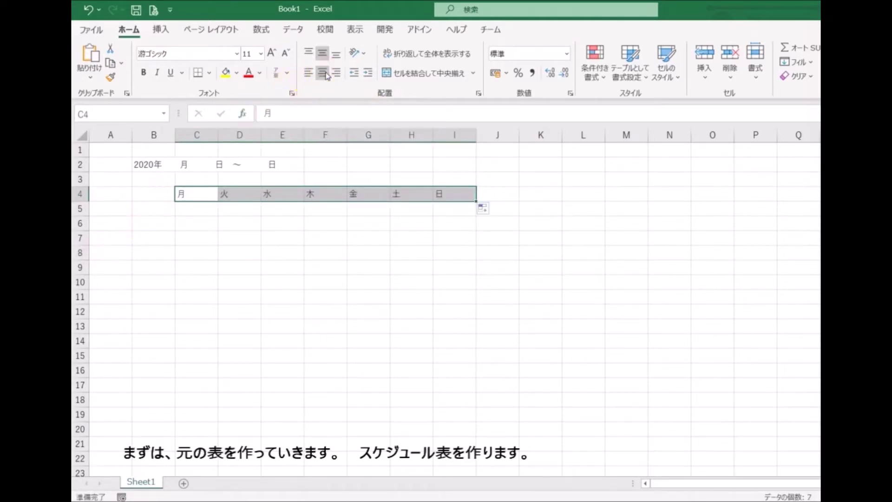
Enter the times 7:00 in cell B5 and 8:00 in cell B7.
left_click(159, 212)
type("7;")
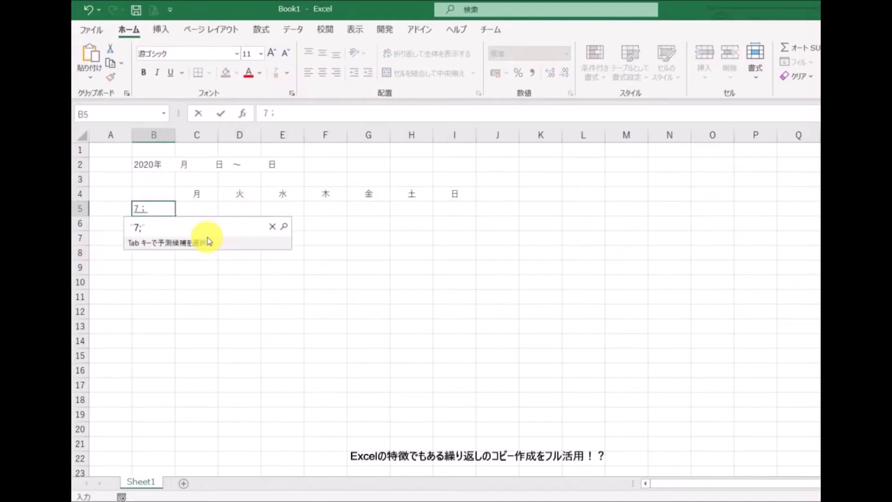
key("BackSpace")
type(":00")
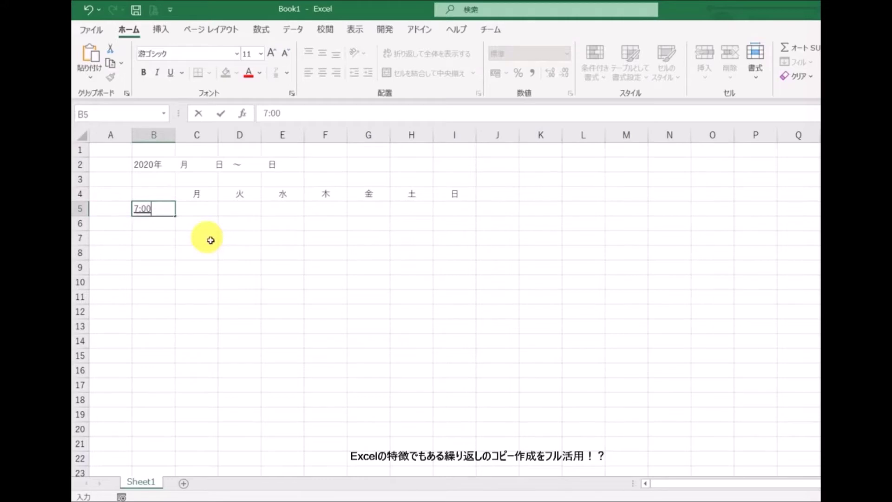
key("Return")
key("Return")
key("Return")
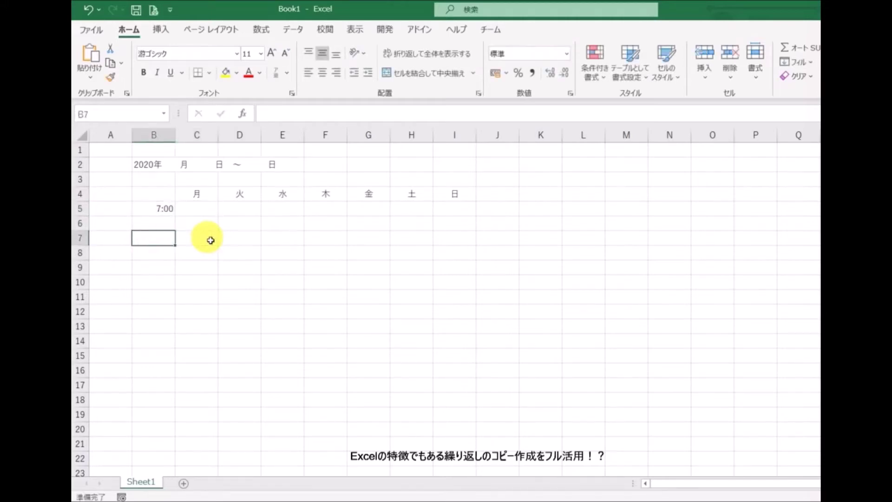
type("8:")
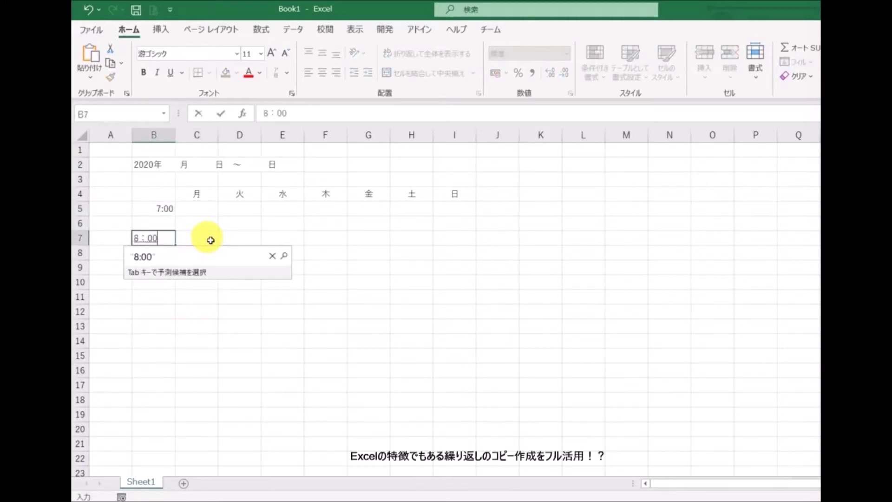
type("00")
key("Tab")
key("Right")
key("Up")
key("Up")
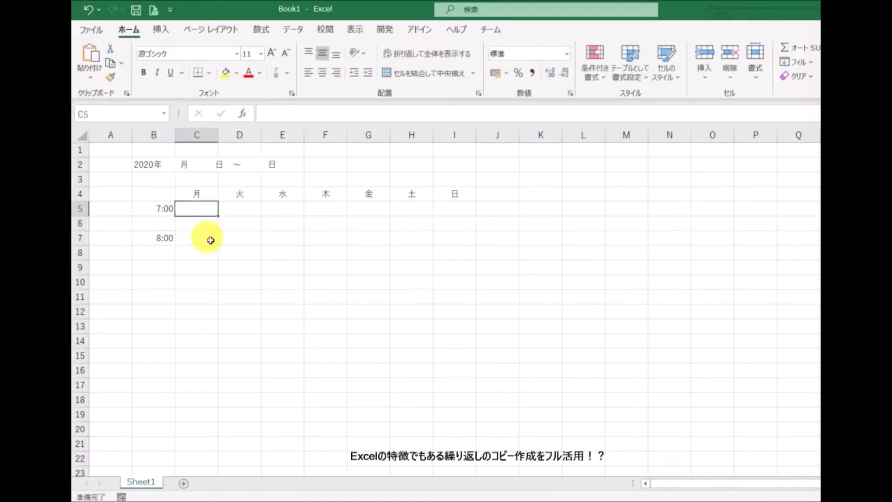
Extend the hourly time series from B5:B8 down to row 32, keeping a blank row after each hour.
key("Left")
key("shift+Down")
key("shift+Down")
key("shift+Down")
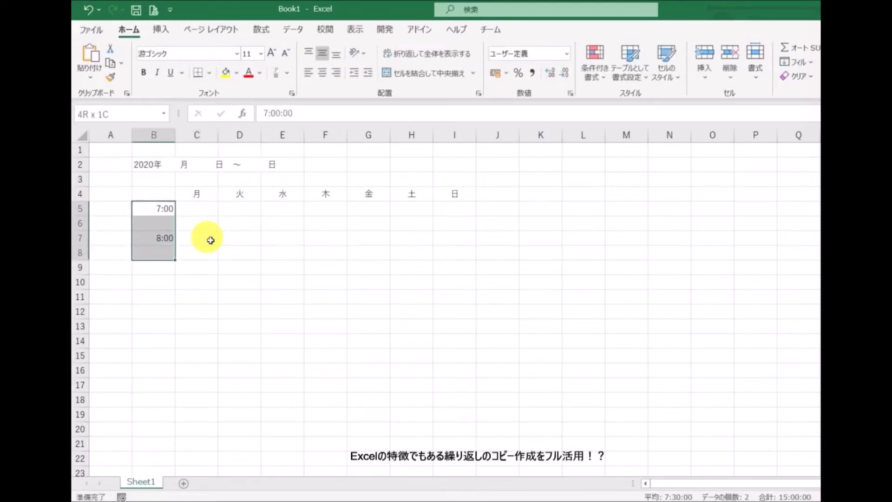
left_click_drag(180, 265, 151, 460)
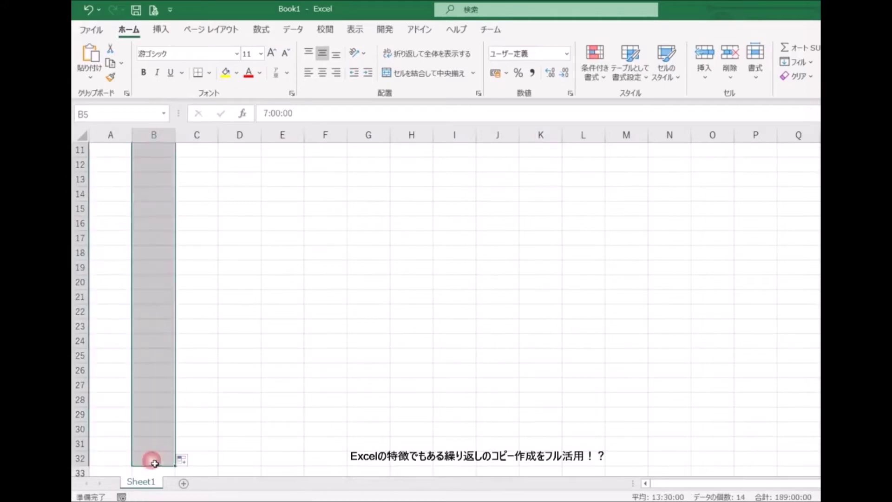
scroll(225, 434, "up", 4)
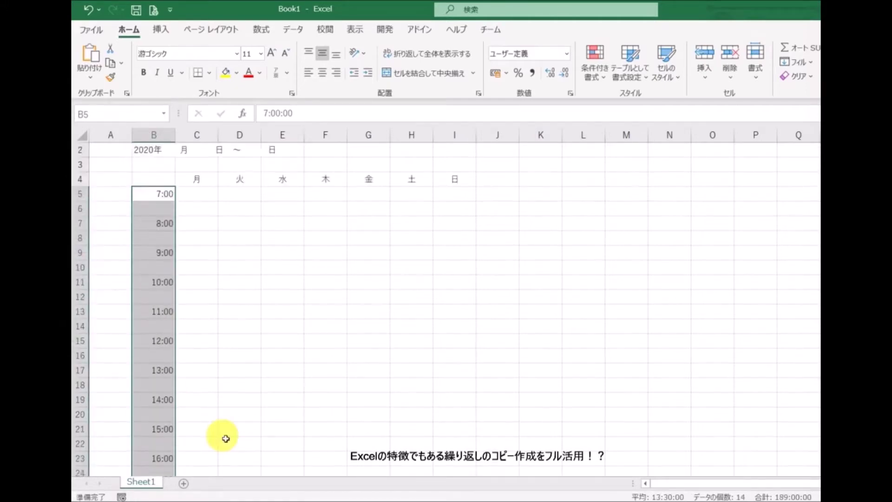
Apply grid borders (格子) to the whole schedule table B4:I32.
left_click(191, 210)
left_click_drag(166, 199, 472, 451)
scroll(414, 344, "up", 4)
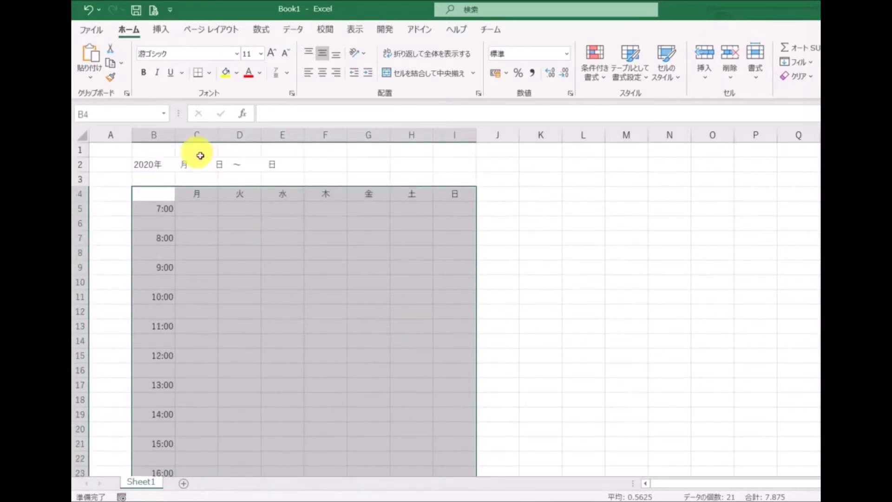
left_click(211, 76)
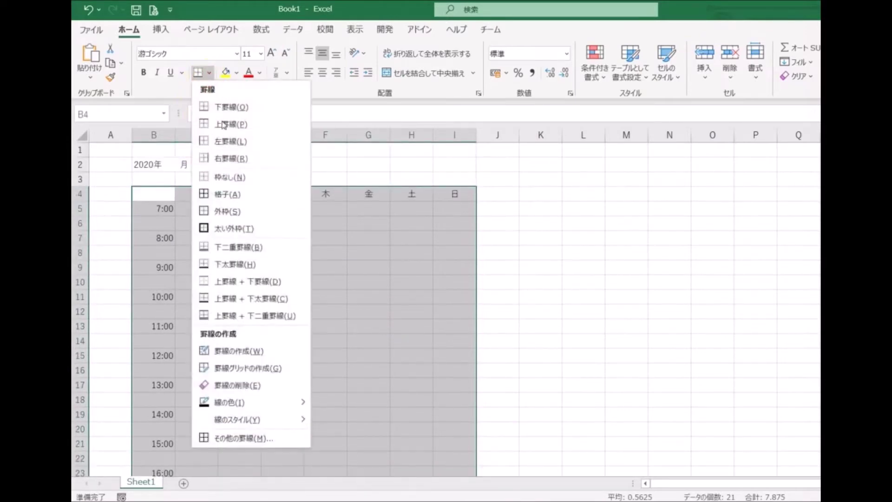
left_click(227, 217)
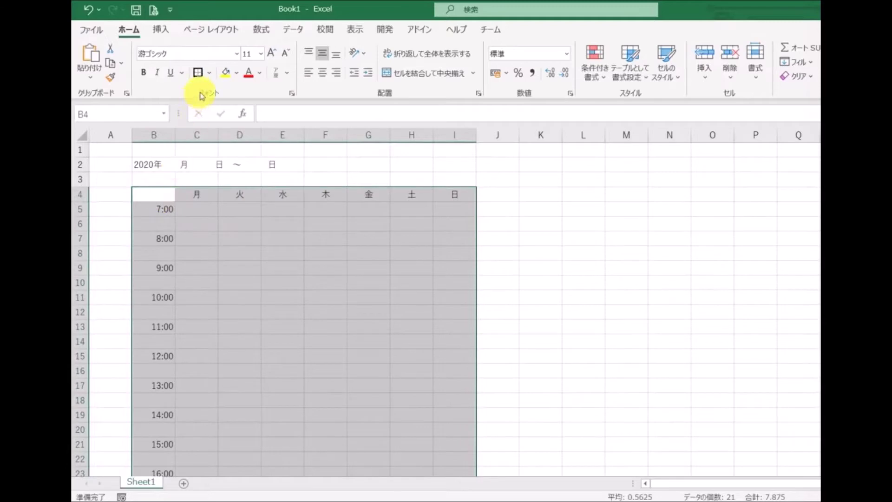
left_click(208, 73)
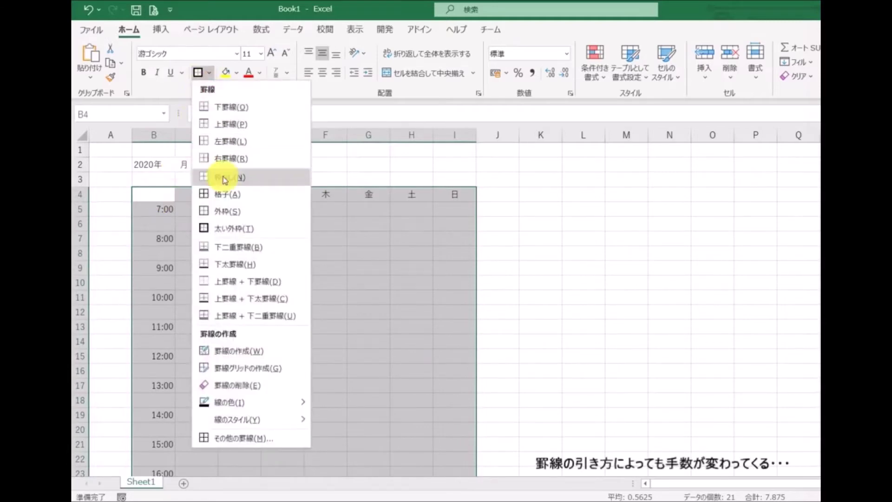
left_click(225, 196)
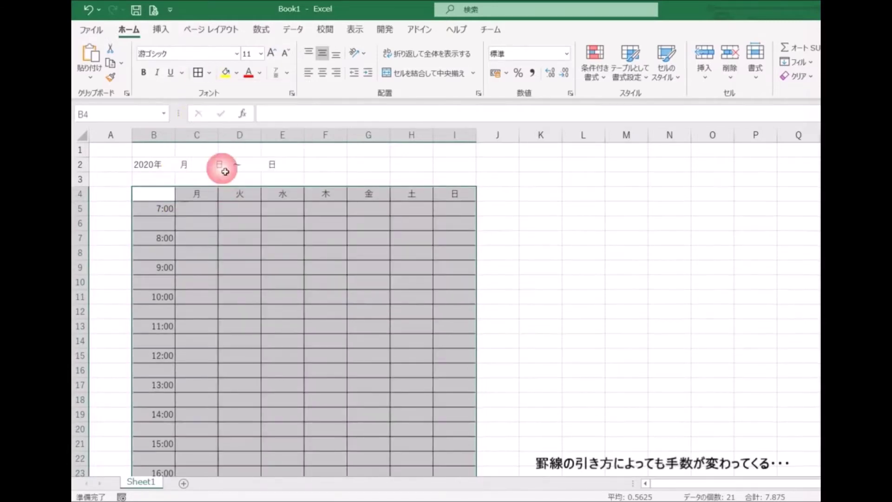
Put a thick outside border (太い外枠) around the schedule table B4:I32.
left_click(210, 73)
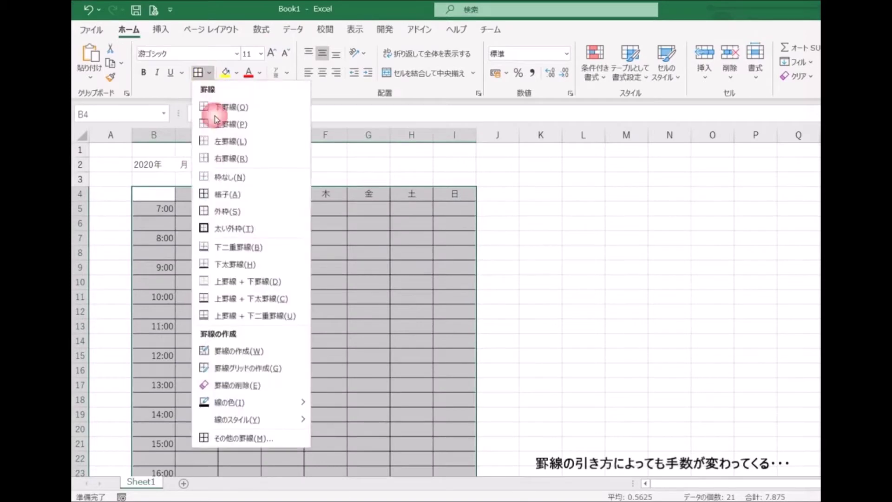
left_click(231, 226)
right_click(231, 231)
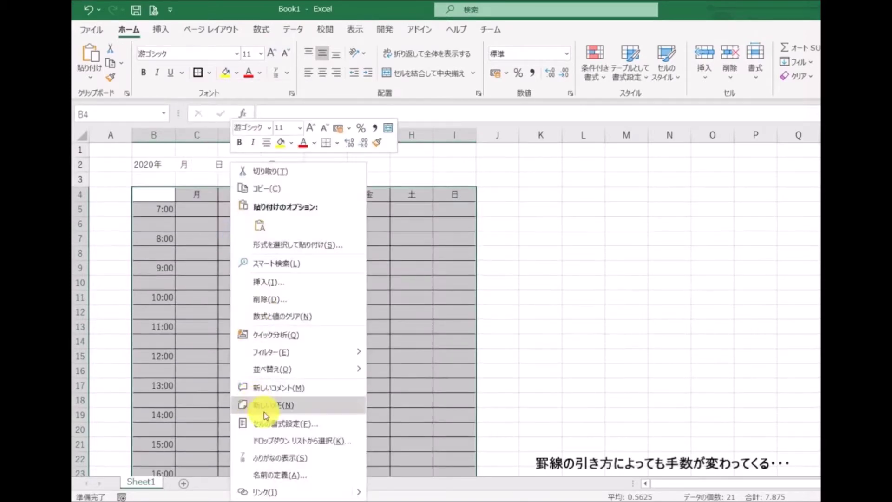
left_click(200, 268)
Change the inner horizontal border of B5:I6 to a dotted line and repeat the same formatting on B7:I8.
left_click_drag(162, 213, 454, 226)
right_click(452, 228)
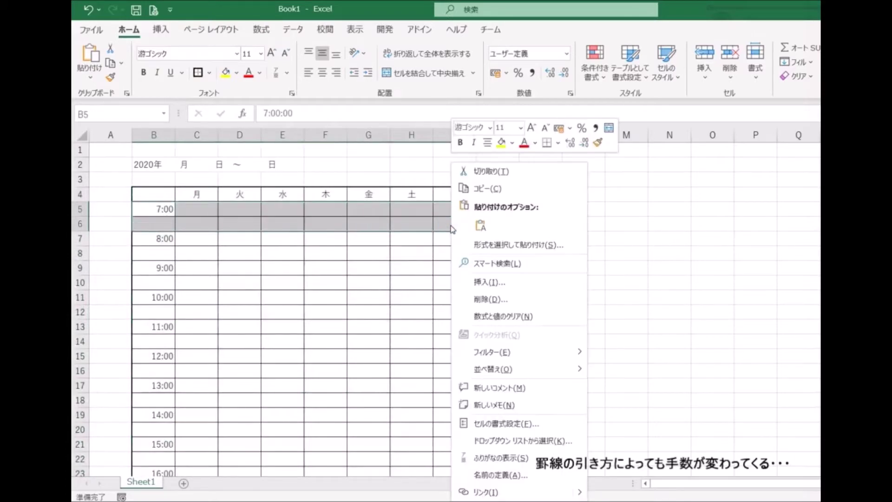
left_click(490, 429)
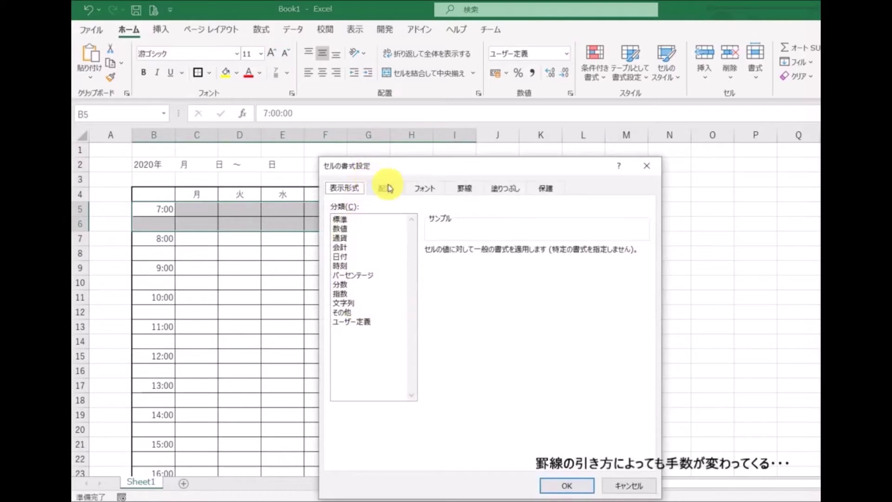
left_click(465, 188)
left_click(436, 315)
left_click(567, 486)
left_click(212, 270)
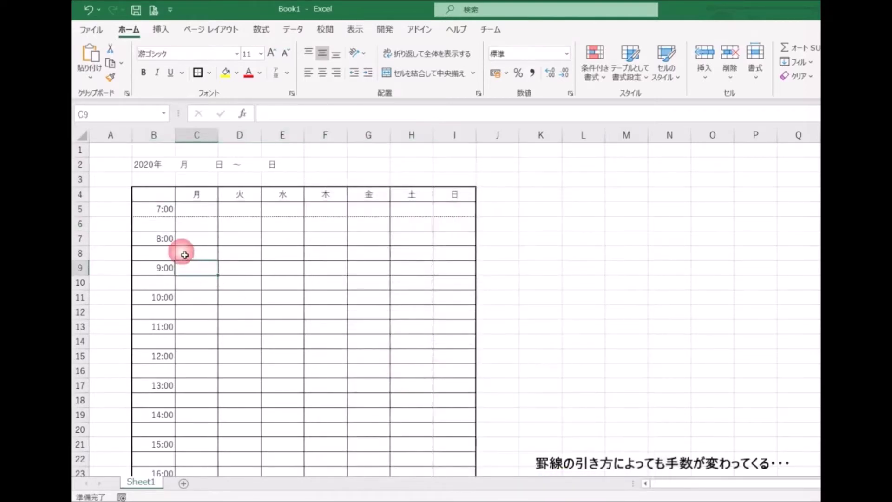
left_click_drag(152, 243, 448, 260)
key("F4")
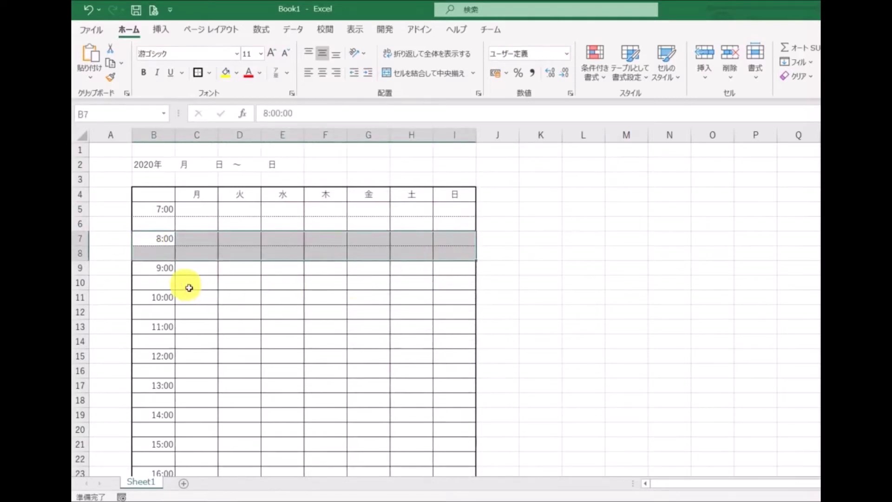
left_click(163, 284)
left_click_drag(174, 298, 438, 303)
left_click_drag(162, 269, 450, 285)
left_click_drag(148, 298, 453, 320)
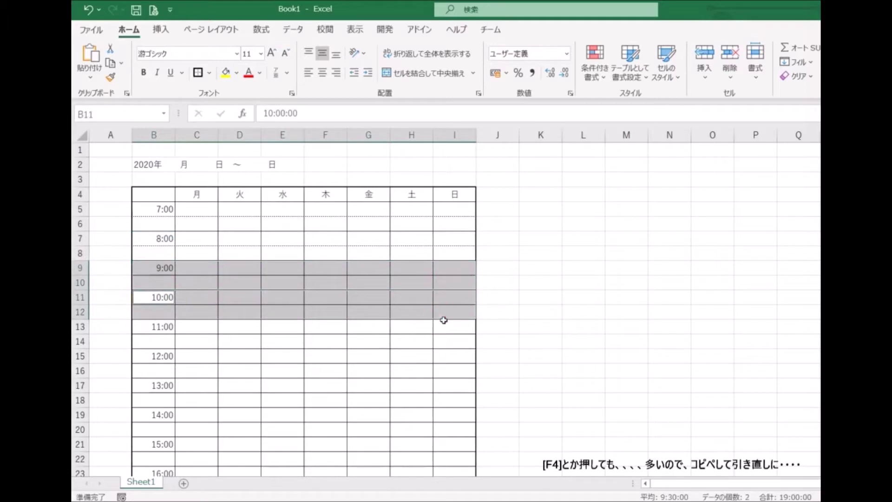
left_click(332, 343)
Fill B7:I8 down to row 32 to copy the dotted half-hour lines to all the remaining hours.
left_click_drag(148, 241, 471, 477)
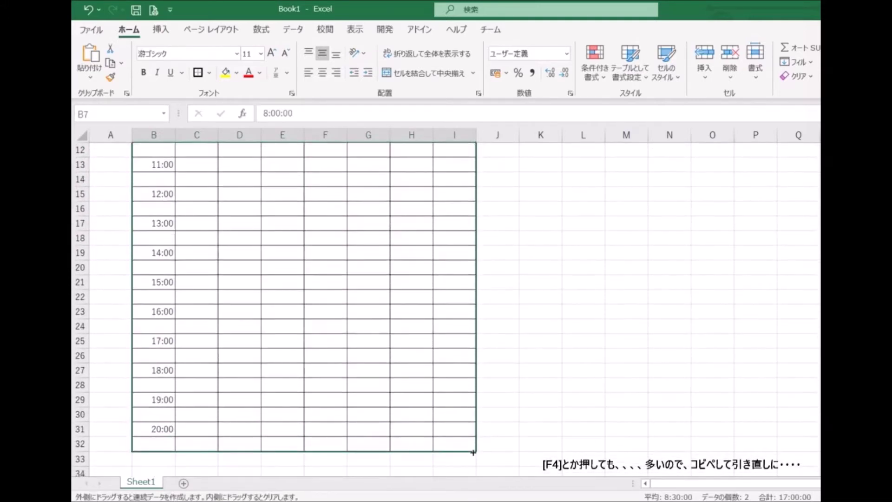
left_click_drag(438, 422, 438, 422)
scroll(408, 335, "up", 4)
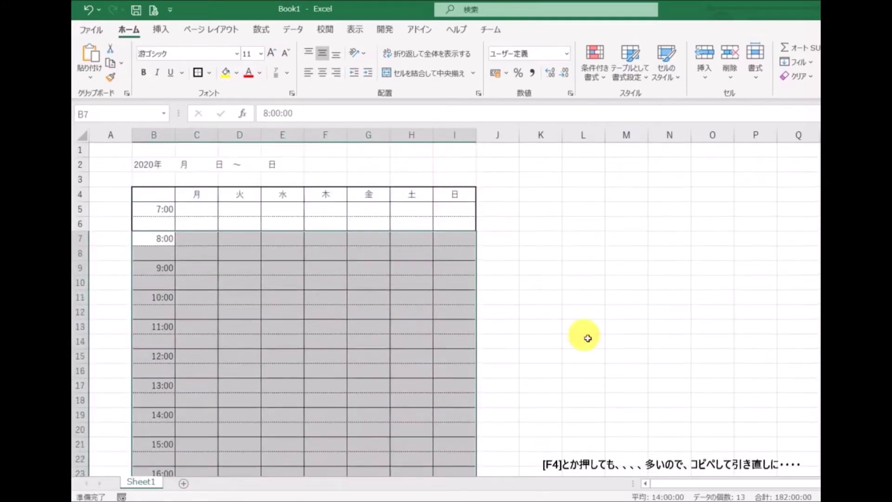
left_click(584, 337)
Reapply the thick outside border around the whole table B4:I32.
left_click_drag(164, 195, 456, 446)
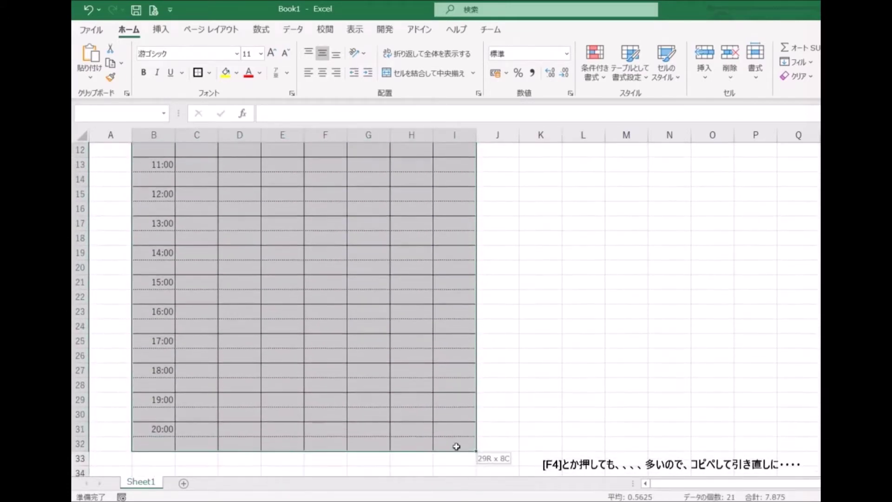
left_click(199, 71)
scroll(233, 207, "up", 4)
Change the border between the weekday heading row and the 7:00 row (B4:I5) to a double line.
left_click_drag(152, 195, 451, 210)
right_click(450, 210)
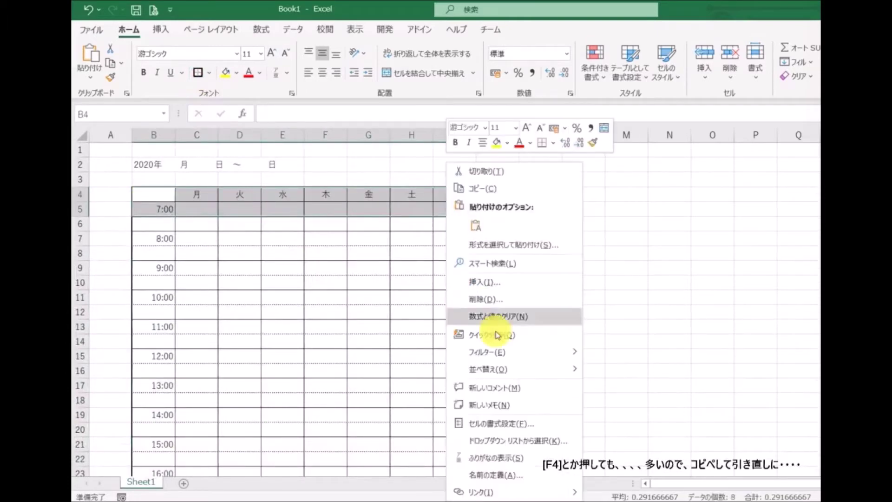
left_click(512, 430)
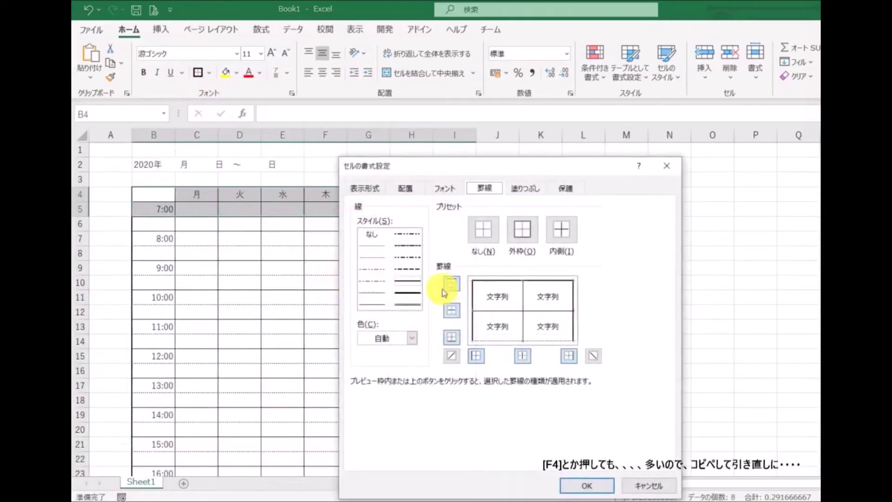
left_click(408, 305)
left_click(453, 312)
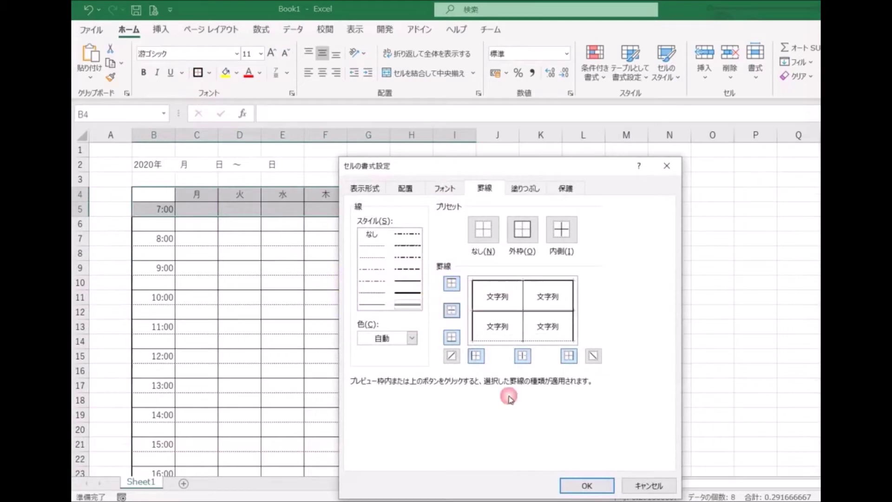
left_click(576, 483)
Add a thin diagonal line from upper left to lower right in the empty corner cell B4.
left_click(159, 193)
right_click(161, 196)
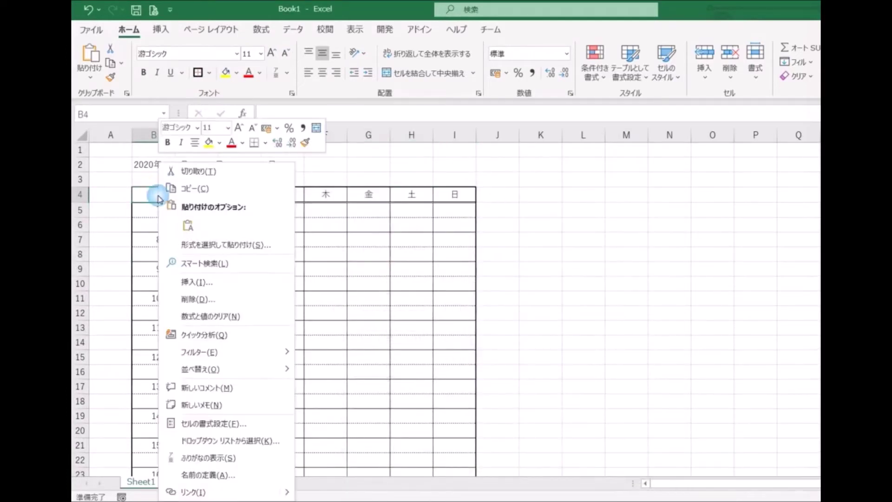
left_click(259, 424)
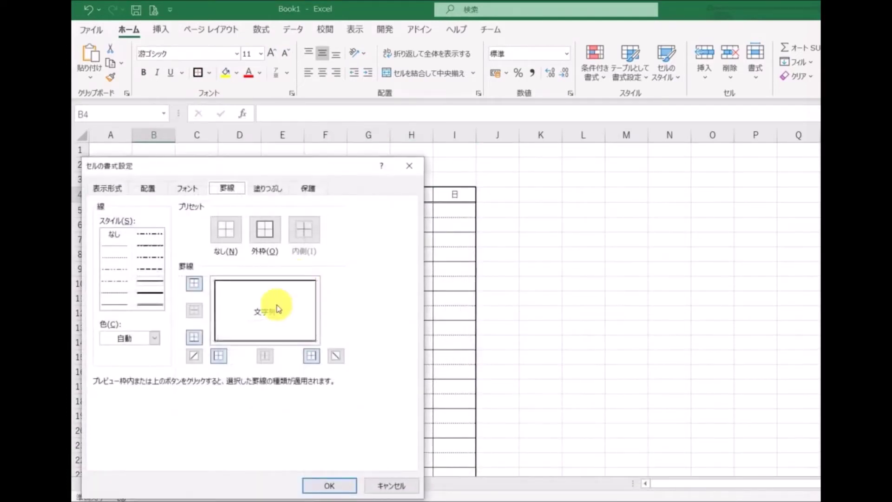
left_click(117, 304)
left_click(336, 356)
left_click(348, 485)
left_click(511, 315)
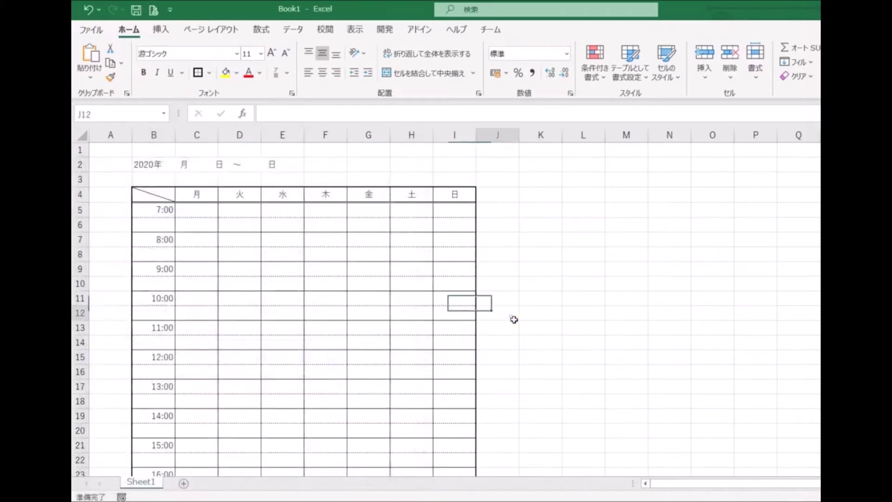
Set the font colour of the 土 heading in H4 to blue and the 日 heading in I4 to red.
left_click(426, 201)
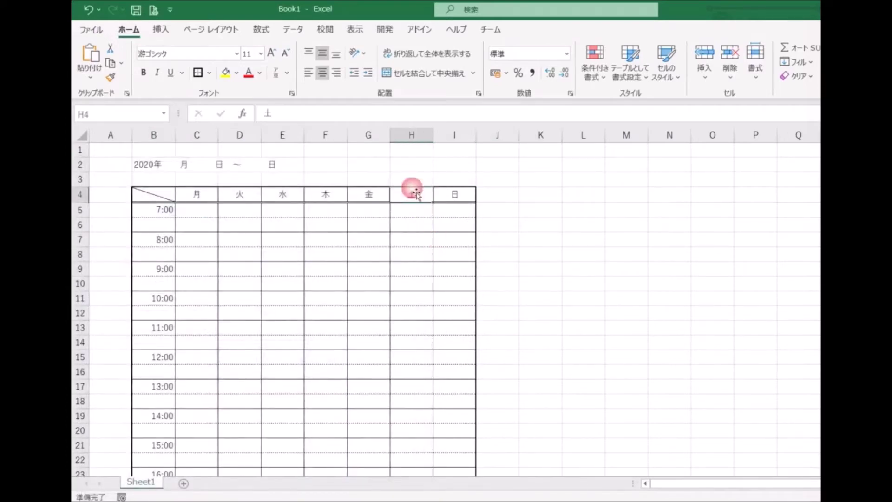
left_click(262, 73)
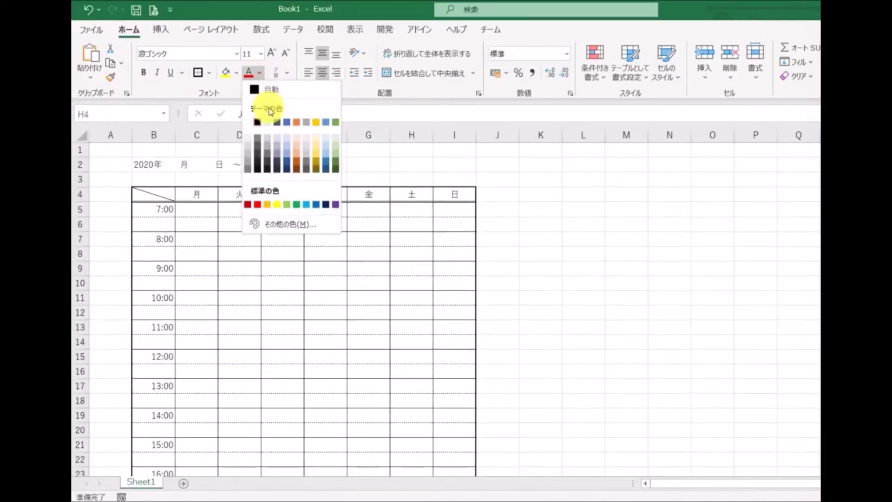
left_click(320, 208)
left_click(449, 201)
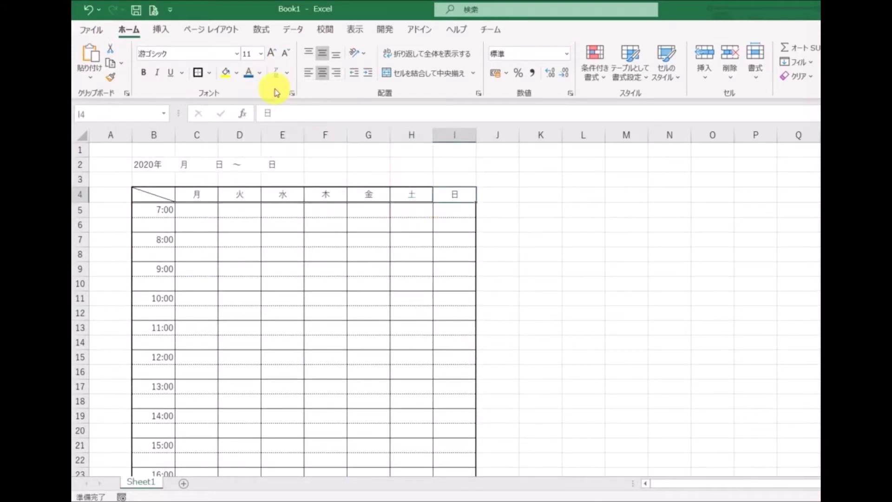
left_click(262, 74)
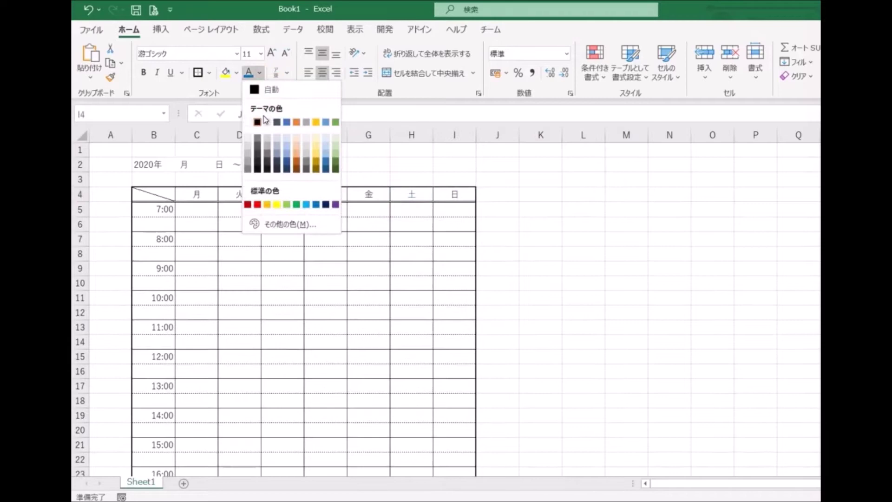
left_click(248, 205)
left_click(508, 257)
Centre the date-range title across B2:I2 with the 選択範囲内で中央 horizontal alignment, leaving the cells unmerged.
left_click_drag(158, 165, 443, 172)
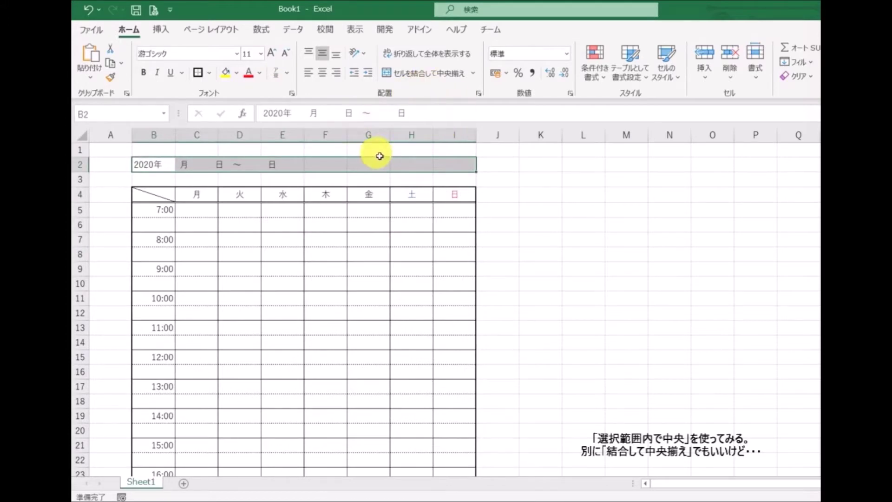
right_click(371, 169)
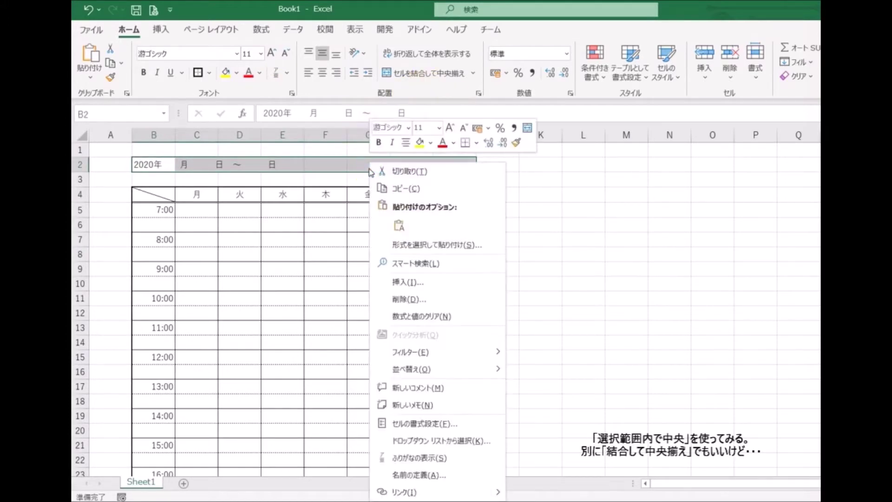
left_click(414, 423)
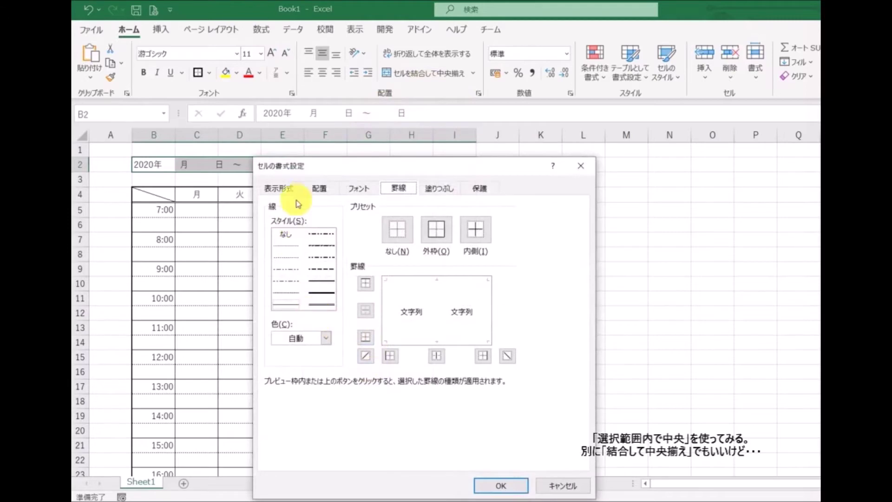
left_click(315, 194)
left_click(364, 235)
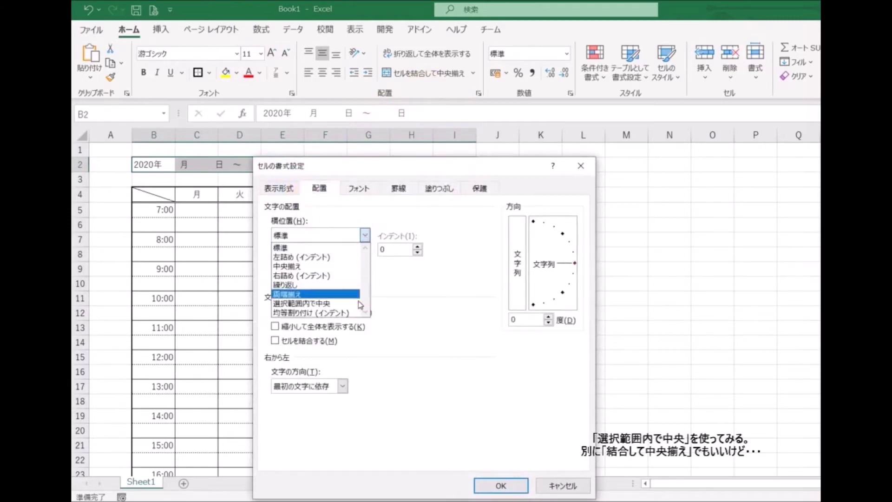
left_click(344, 307)
left_click(490, 485)
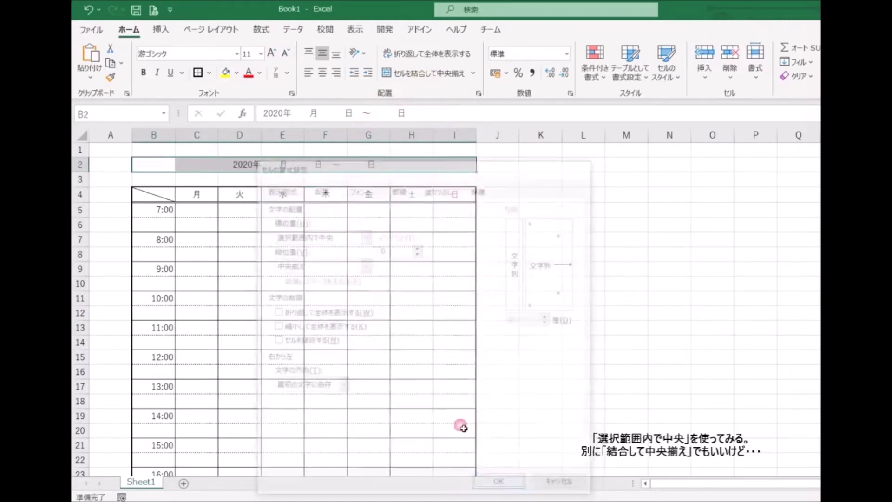
left_click(501, 296)
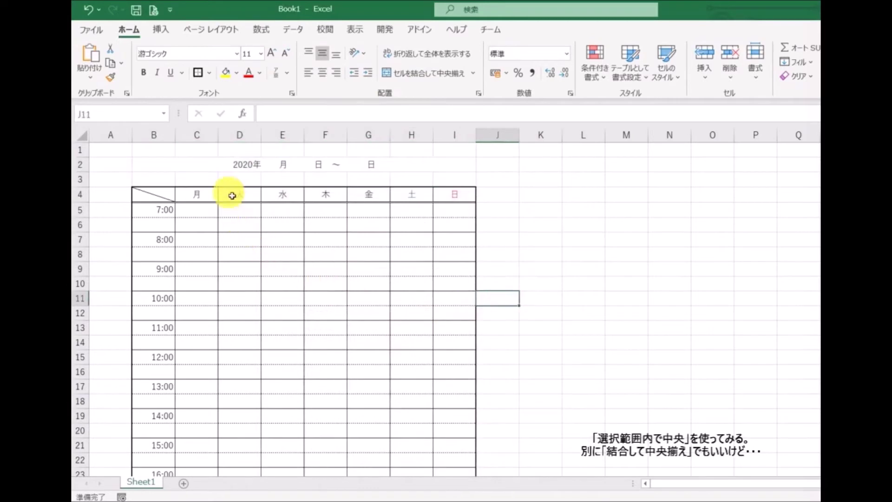
left_click(163, 164)
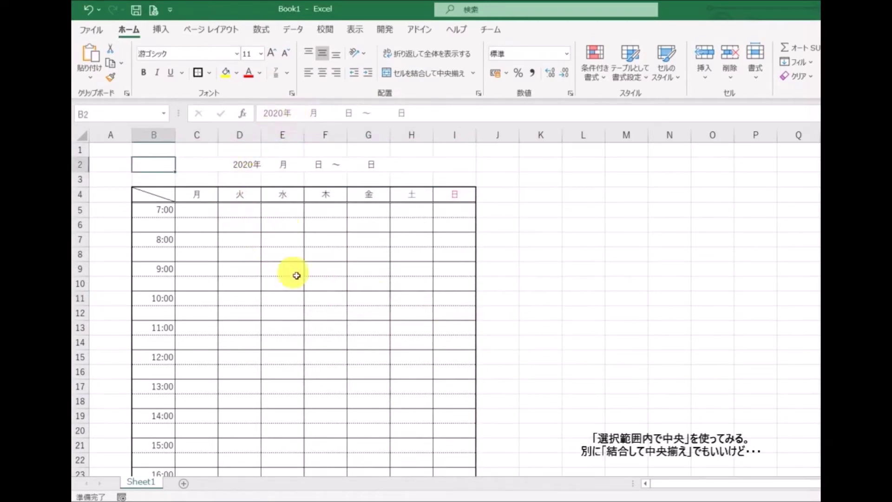
left_click(509, 276)
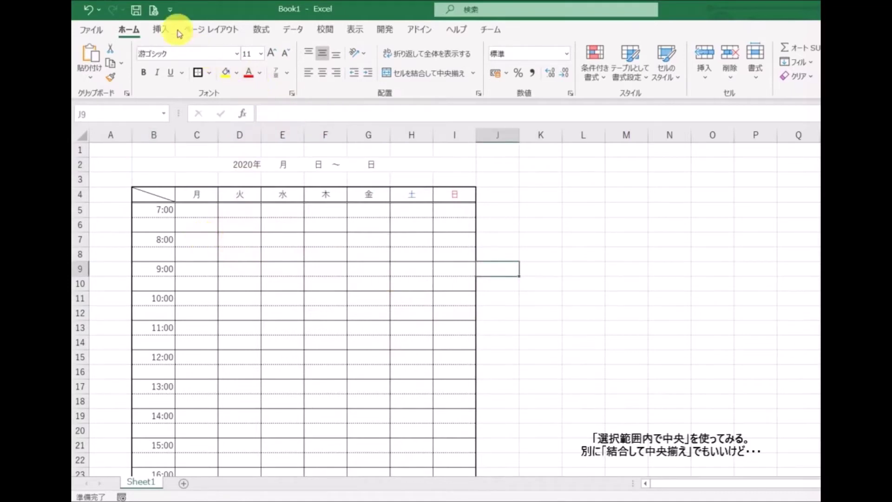
Draw a rectangle shape beside the table, about one column wide, covering K5:K8.
left_click(161, 32)
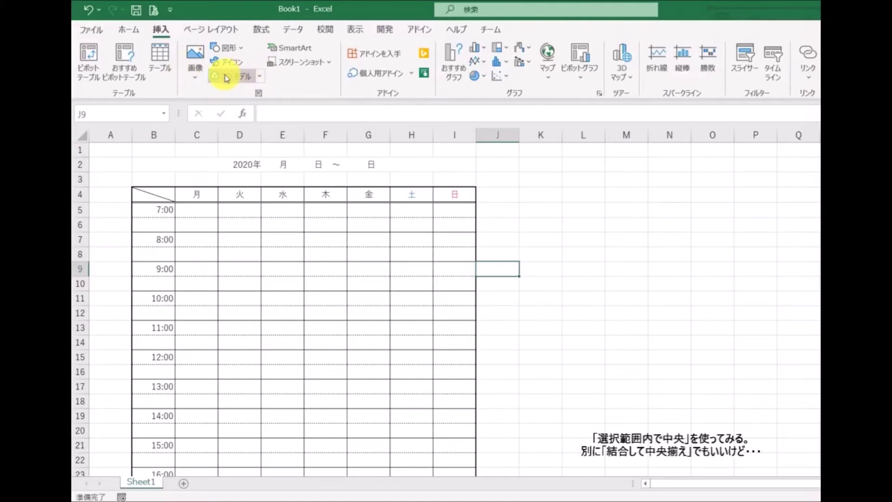
left_click(241, 52)
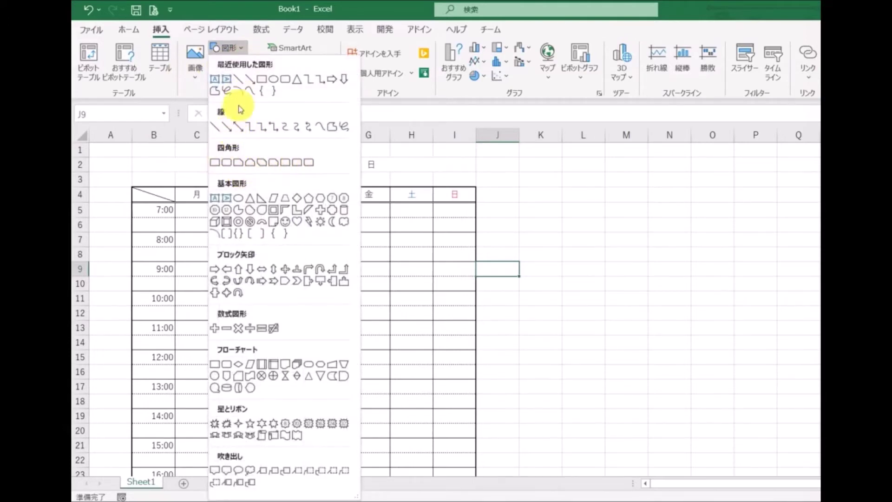
left_click(260, 80)
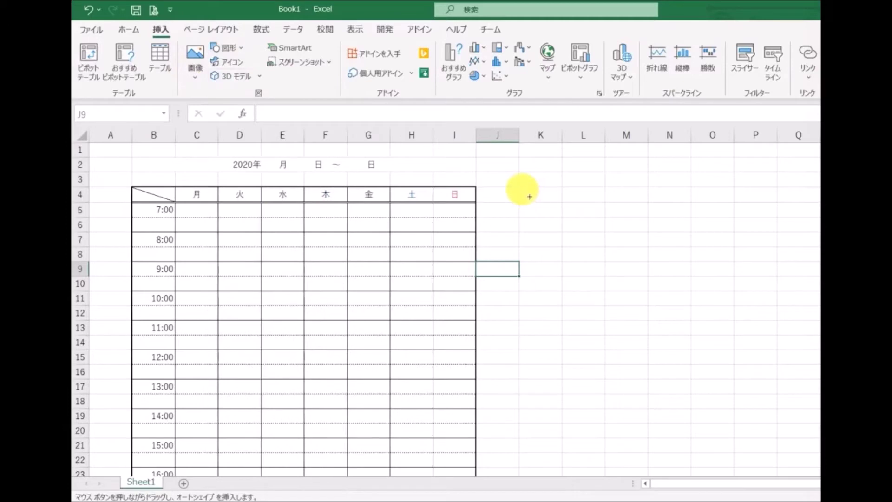
left_click_drag(520, 204, 553, 256)
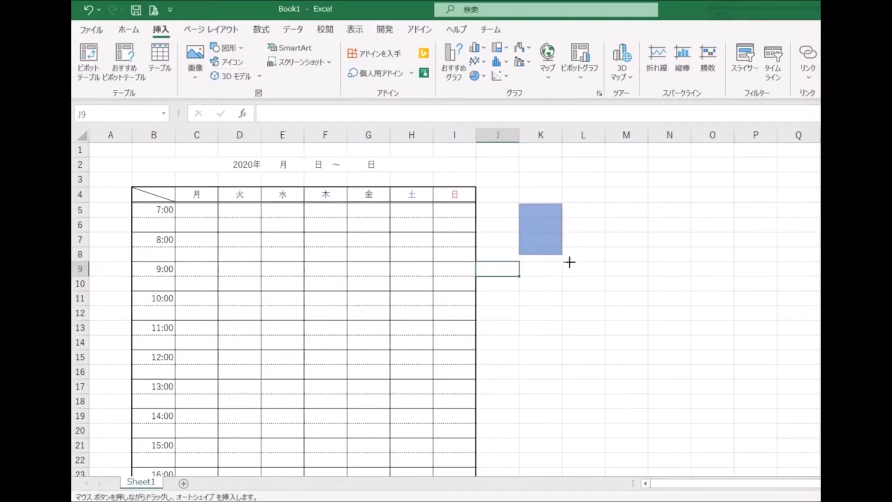
left_click_drag(569, 263, 568, 260)
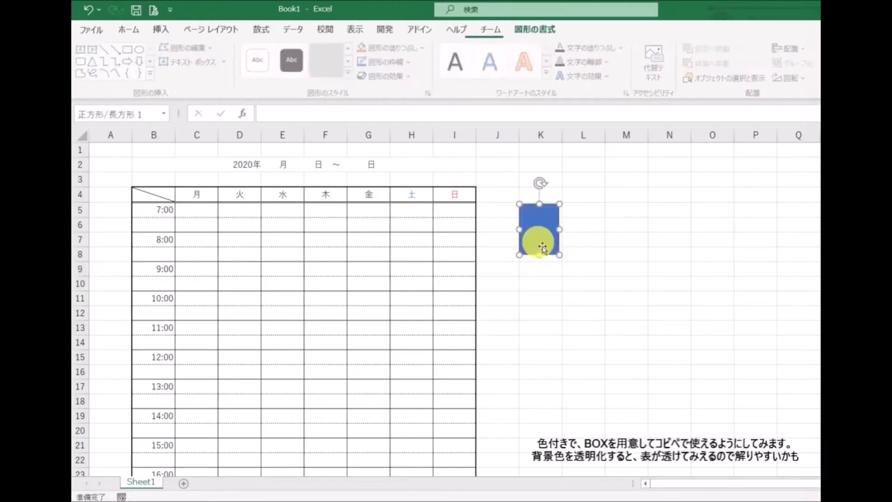
Apply the blue outline-only theme style to the rectangle beside the table.
left_click(541, 242)
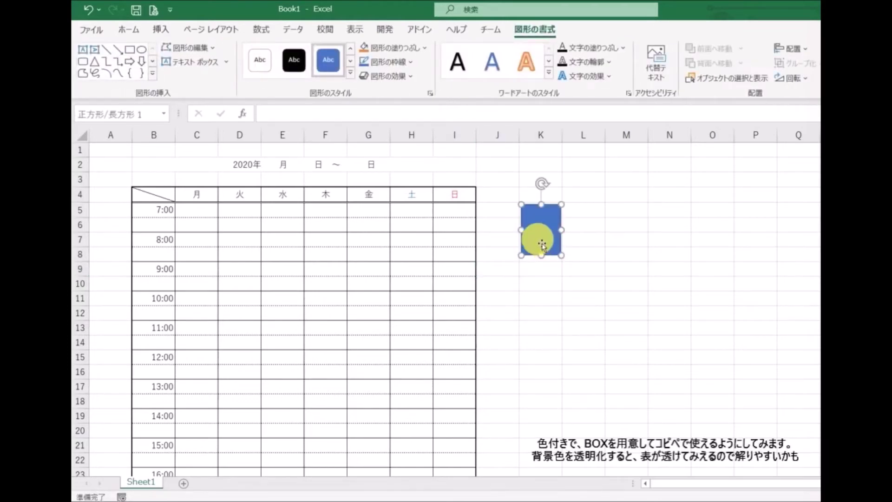
left_click(349, 74)
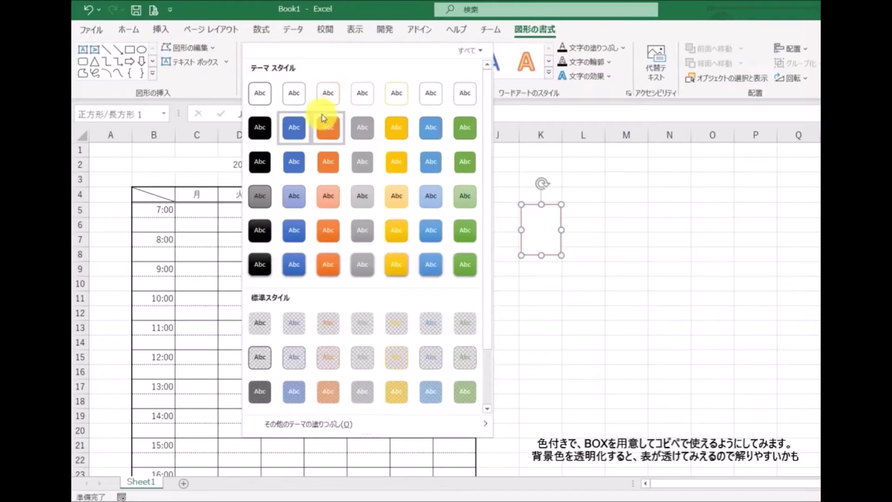
left_click(293, 96)
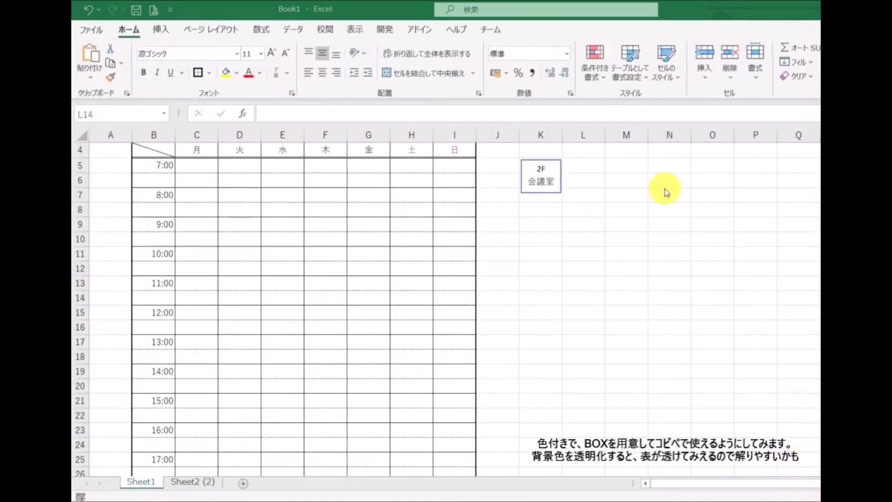
Fill the 2F 会議室 box with the lighter blue theme colour and set its outline to standard blue.
left_click(532, 169)
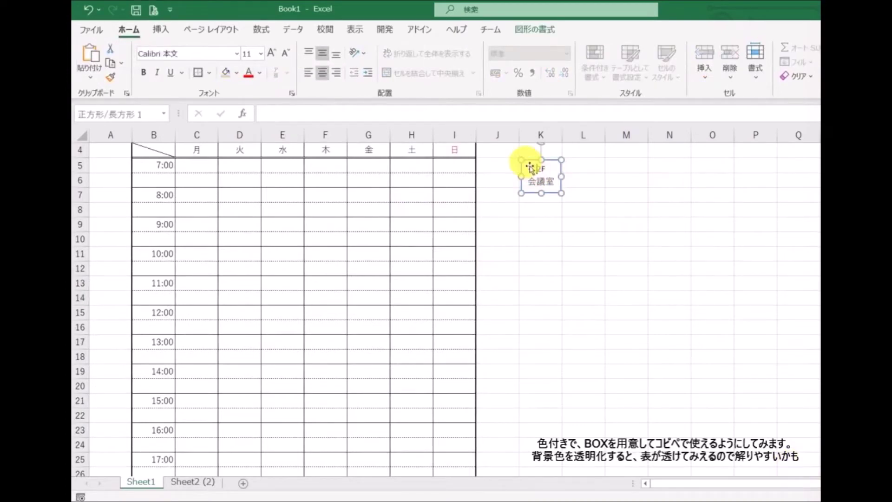
left_click(529, 162)
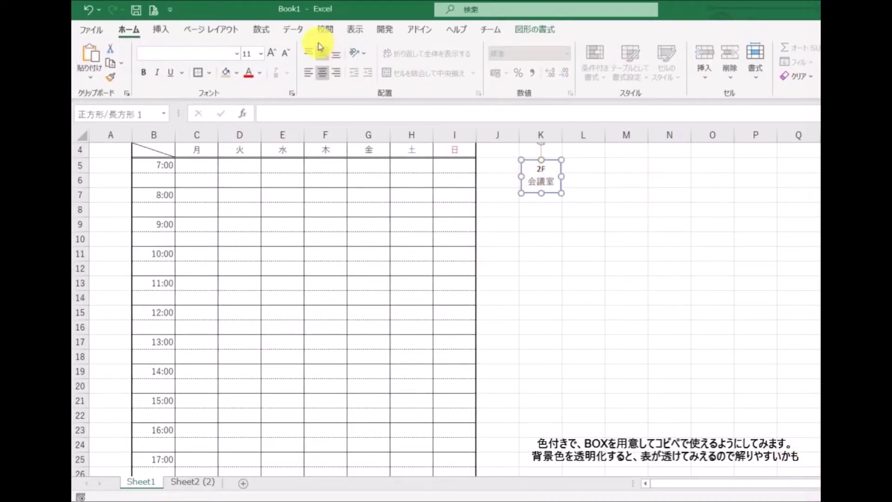
left_click(520, 30)
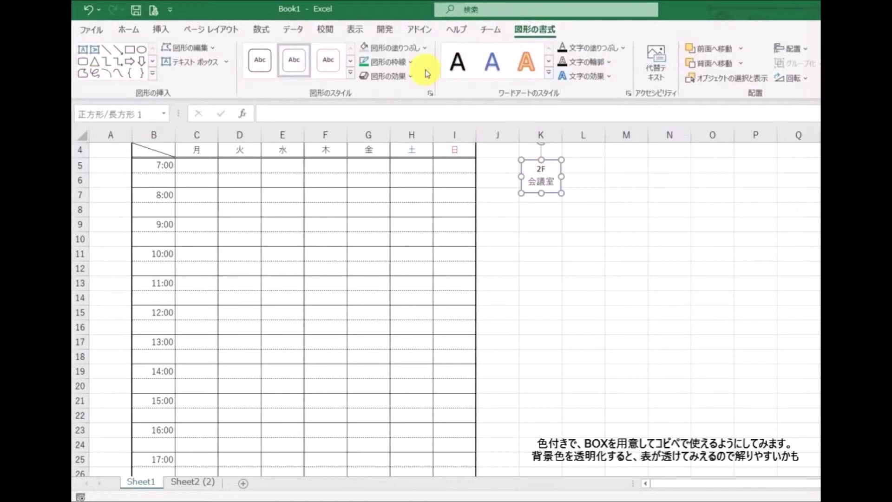
left_click(424, 47)
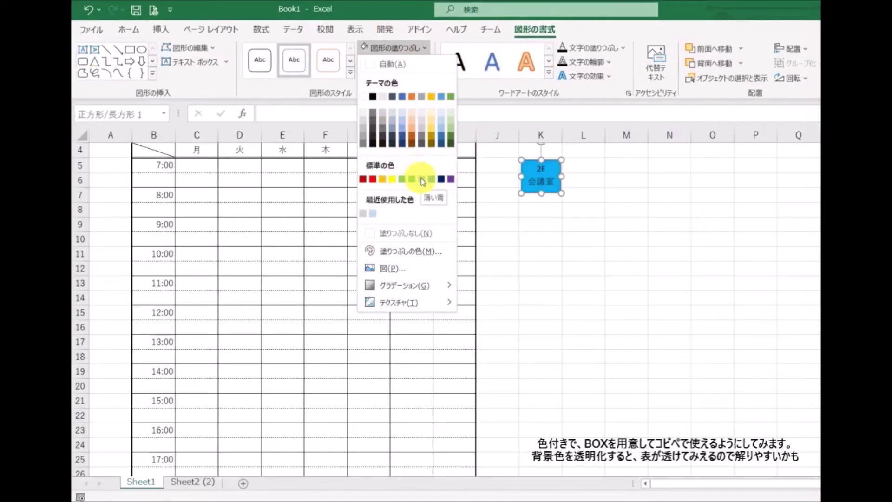
left_click(400, 132)
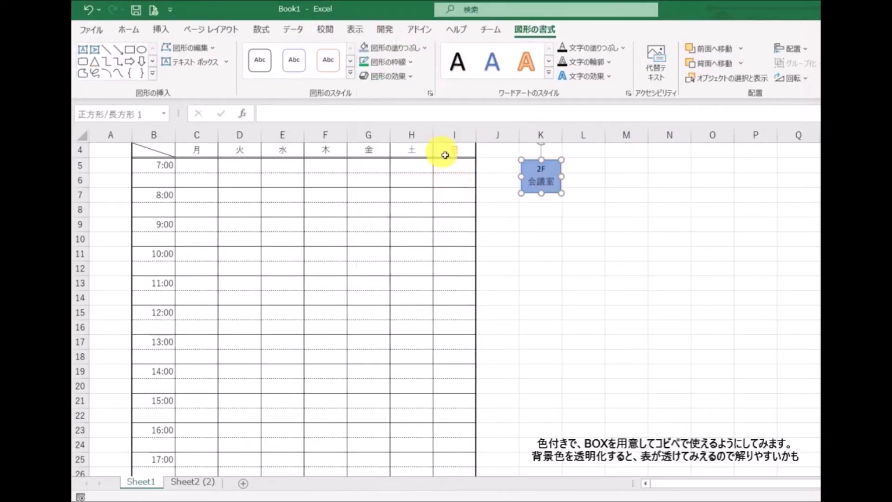
left_click(412, 64)
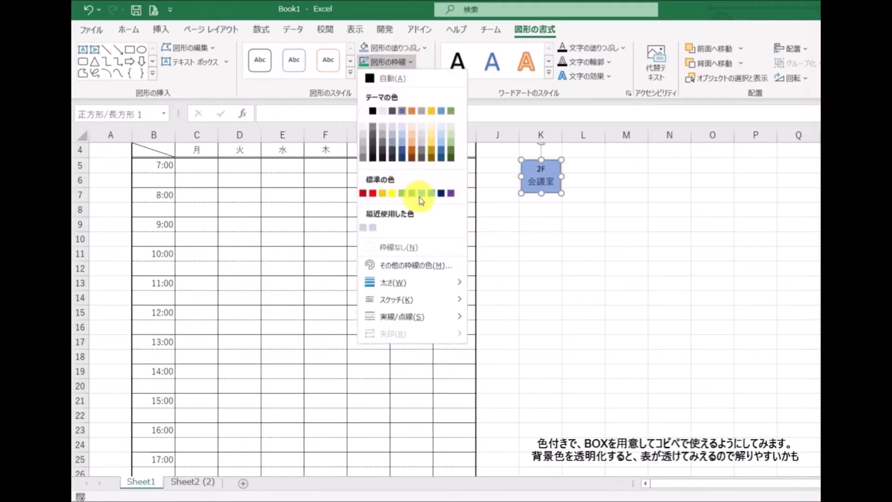
left_click(435, 194)
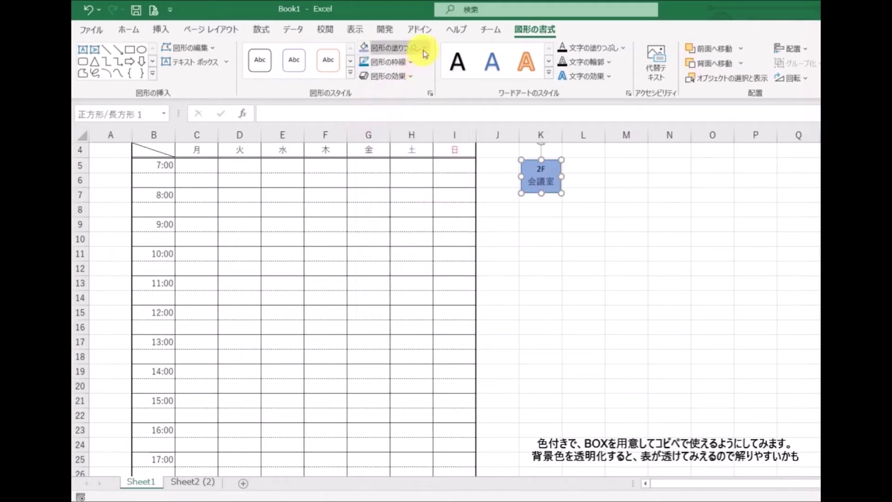
Set the fill transparency of the 2F 会議室 box to 70%.
left_click(378, 47)
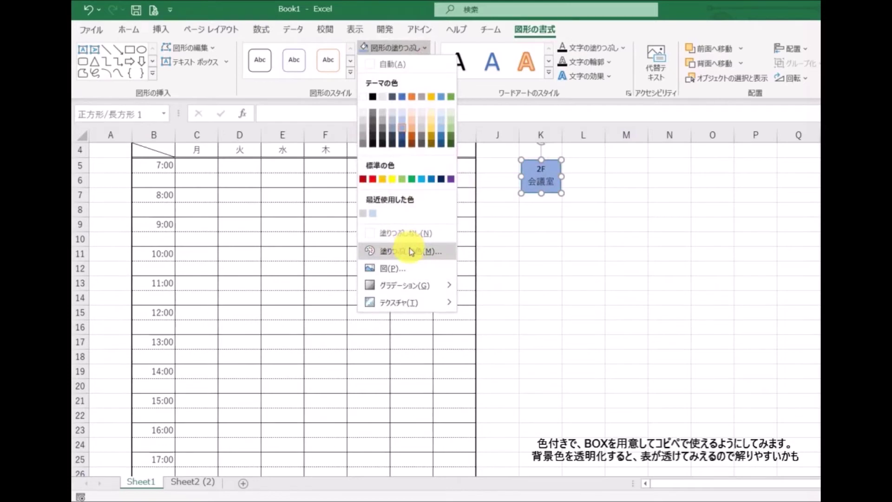
left_click(409, 251)
left_click_drag(445, 422, 425, 426)
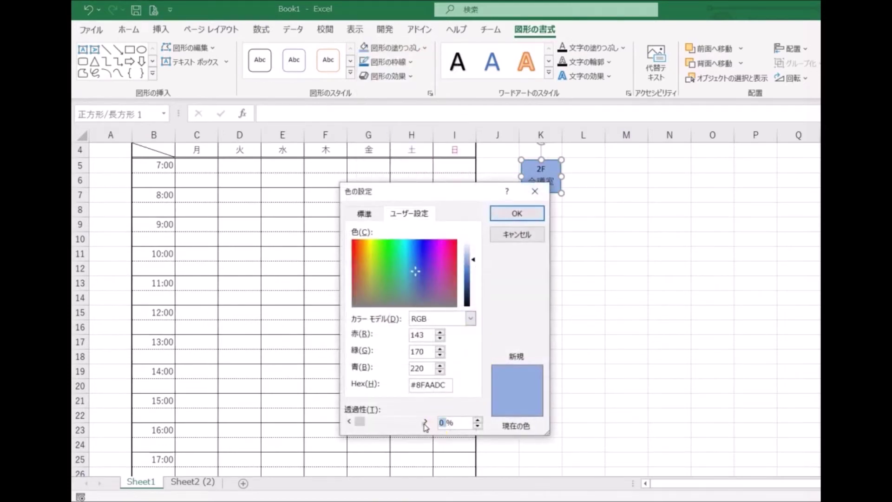
type("70")
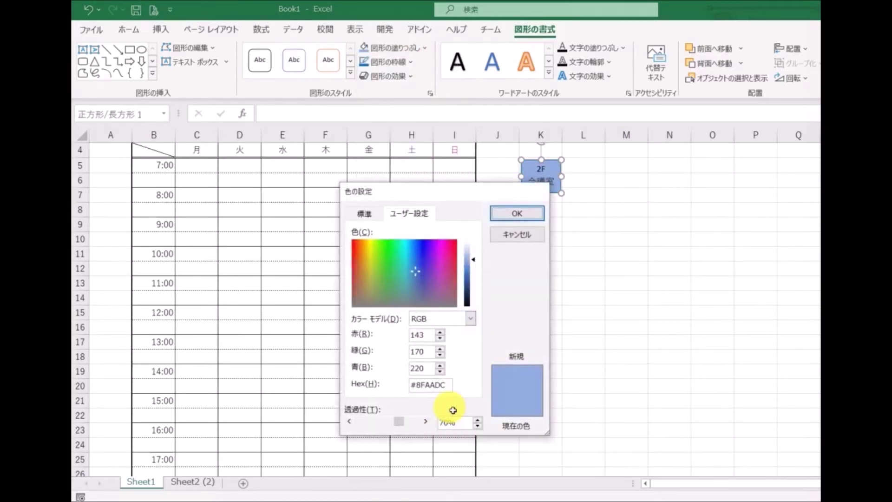
key("Return")
left_click(555, 278)
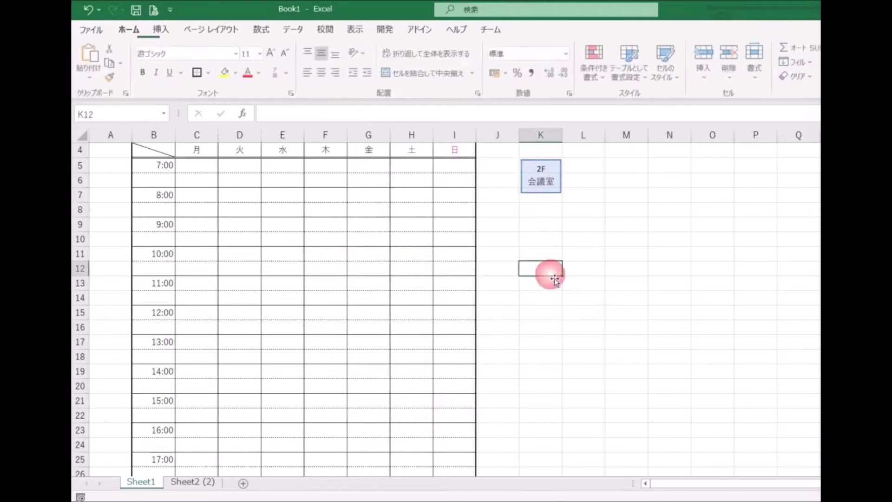
Paste the ready-made 3F 会議室, 朝礼 and 自宅作業 boxes below the 2F 会議室 box, starting at K8.
left_click(541, 176)
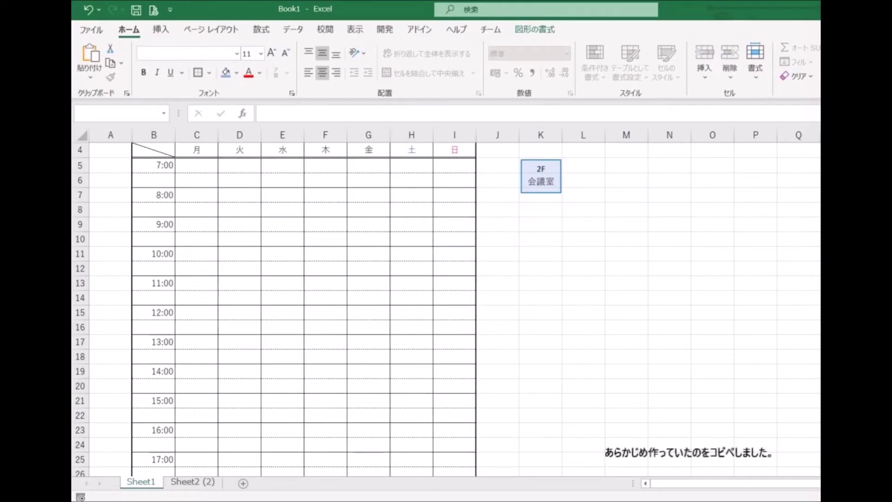
left_click(542, 209)
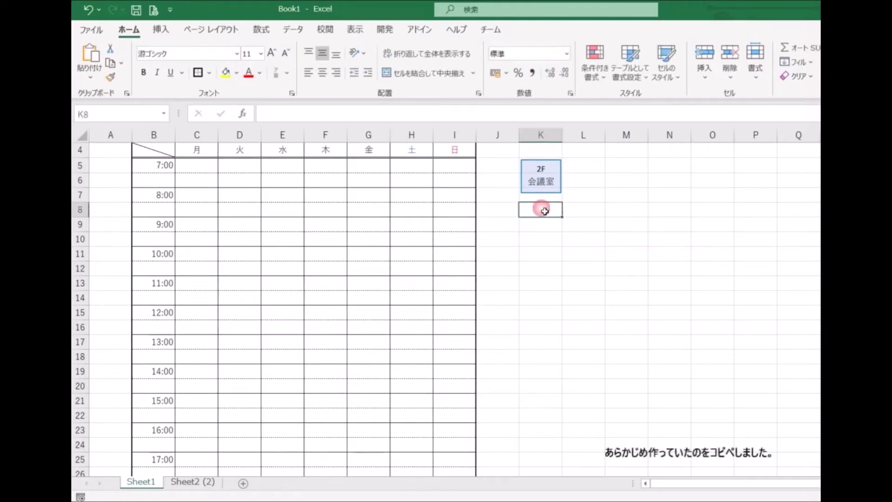
key("ctrl+v")
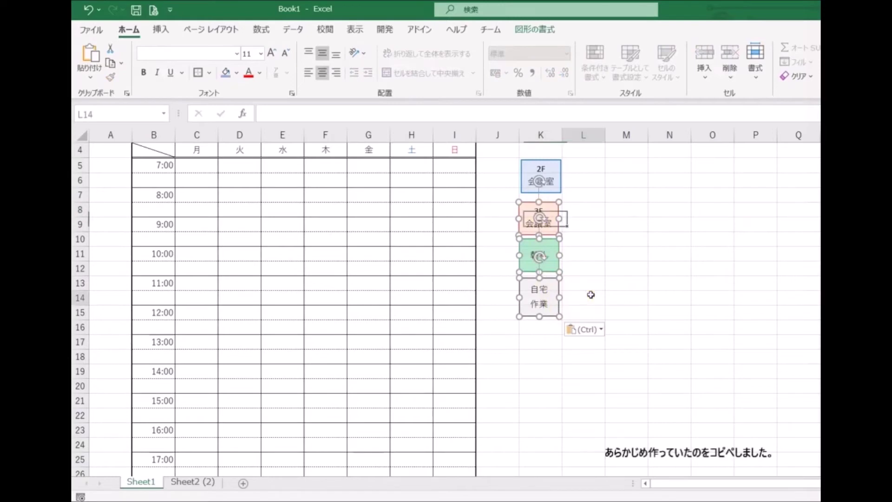
left_click(591, 294)
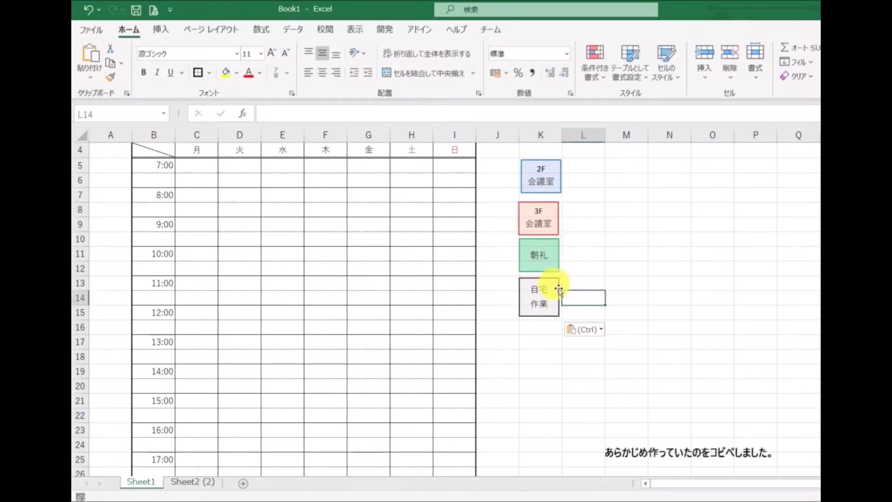
Place a copy of the 朝礼 box in Monday's 9:00 slot, sized to cover C9:C10.
left_click(554, 270)
left_click_drag(554, 274, 215, 255)
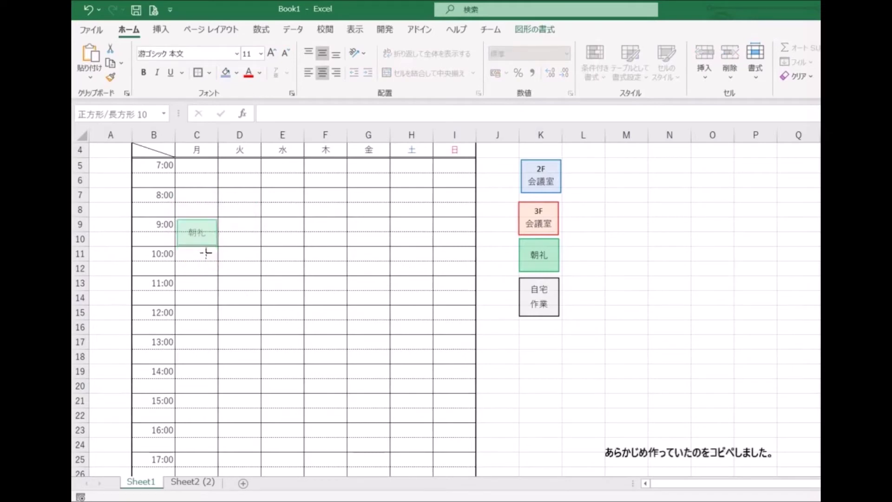
left_click(325, 266)
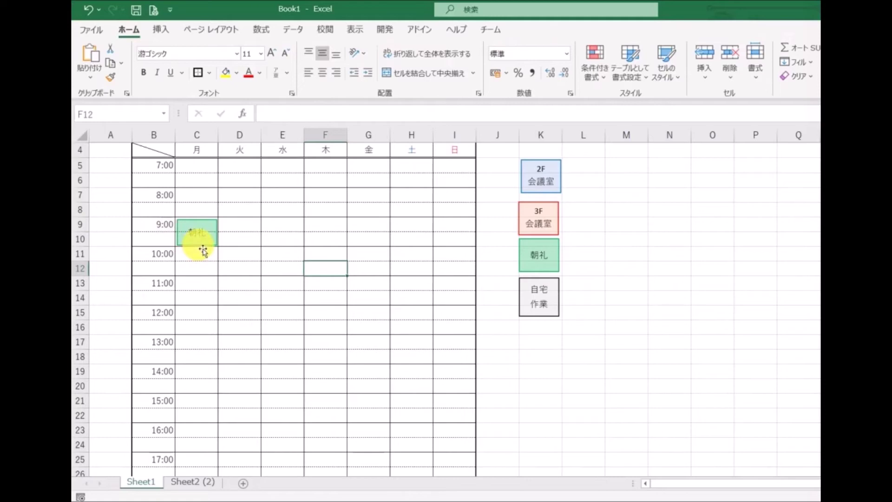
left_click_drag(203, 251, 547, 357)
key("ctrl+z")
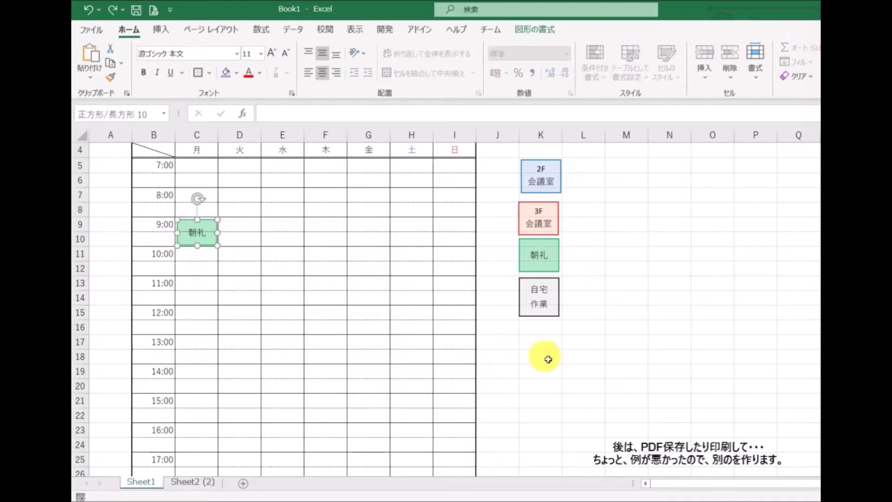
Copy the 自宅作業 box into the table and stretch it from Tuesday to Friday, covering D9:G16.
left_click(551, 324)
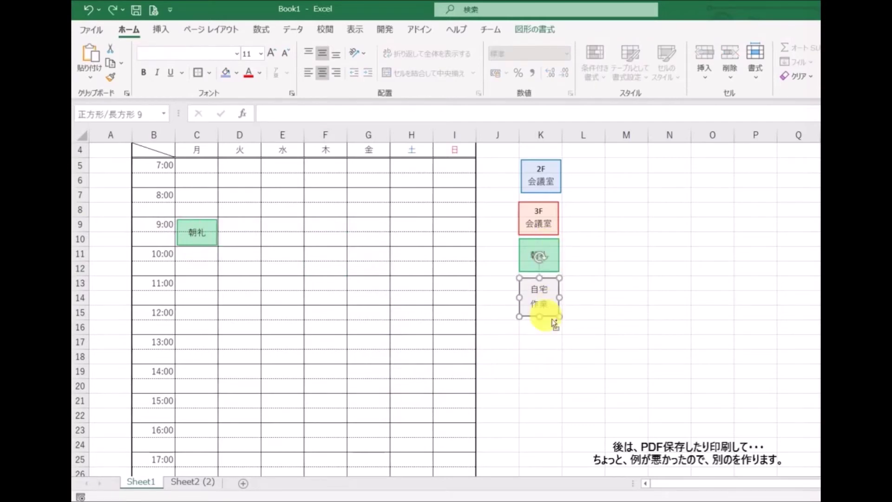
left_click_drag(553, 325, 392, 334)
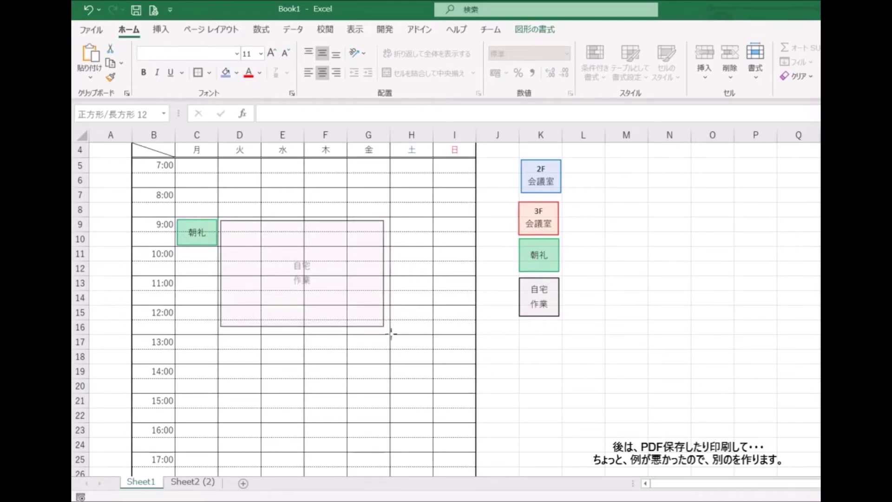
left_click_drag(392, 333, 391, 333)
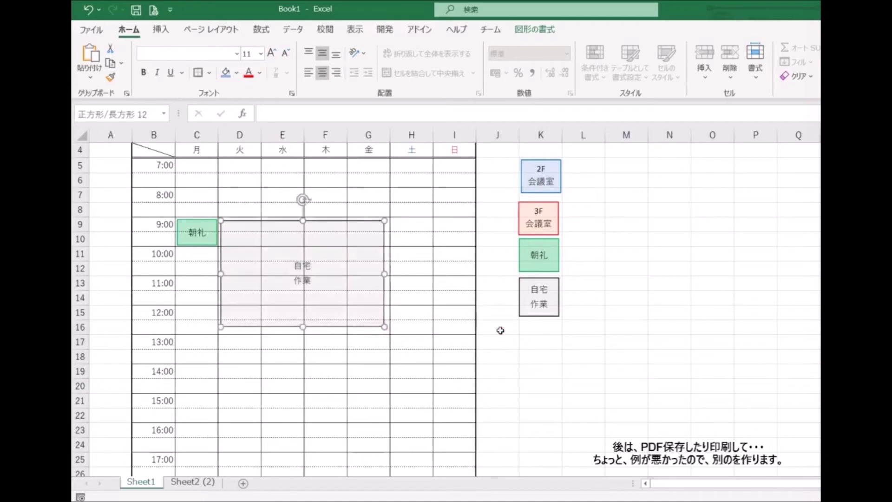
left_click(569, 341)
Place a copy of the 3F 会議室 box in Friday's 15:00 slot, starting at G21.
scroll(549, 341, "down", 1)
scroll(548, 341, "up", 2)
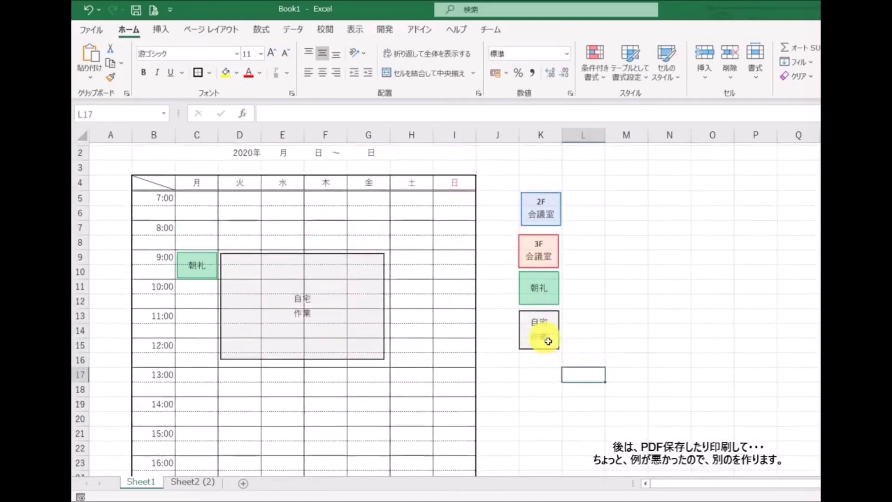
left_click_drag(552, 254, 385, 451)
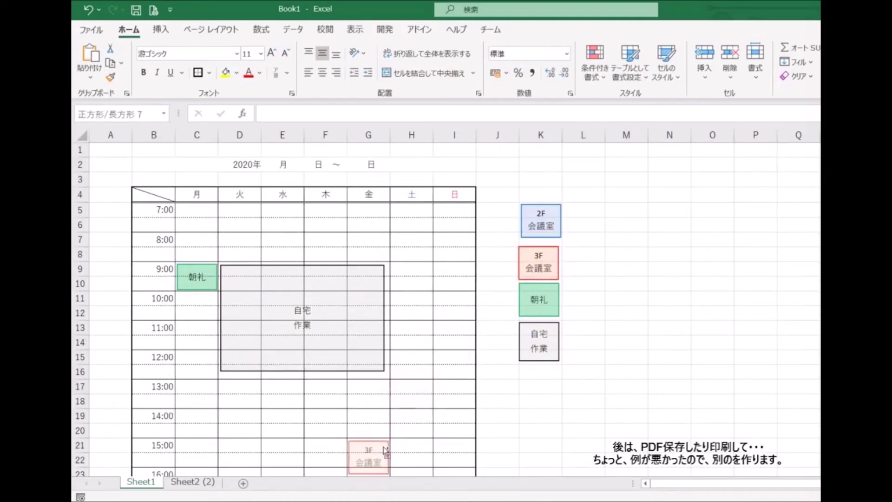
left_click_drag(385, 450, 385, 451)
left_click(553, 418)
scroll(553, 420, "down", 3)
scroll(553, 421, "up", 3)
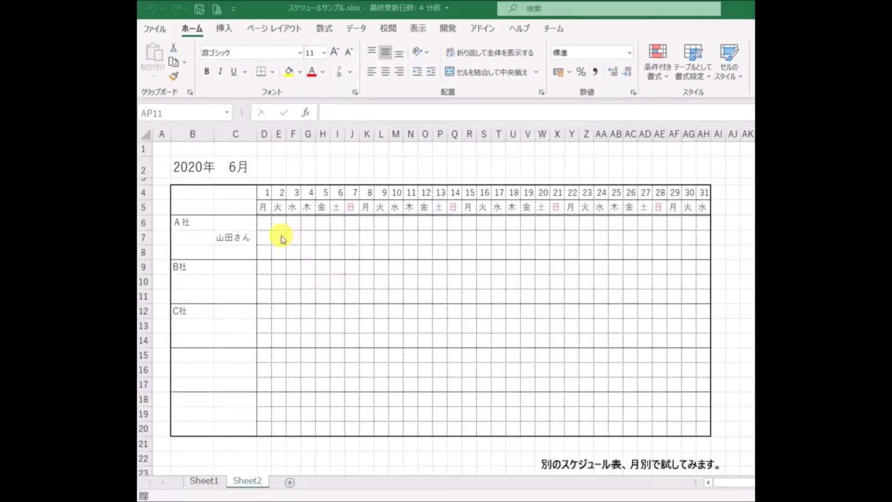
Enter a ▲ mark in F7, under the 3rd, in the A社 row of the monthly schedule.
left_click(281, 237)
key("Right")
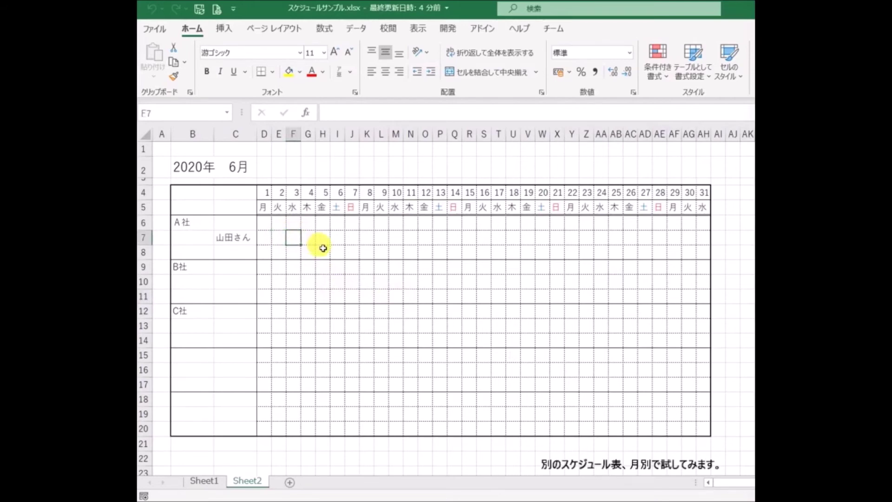
type("▲")
key("Right")
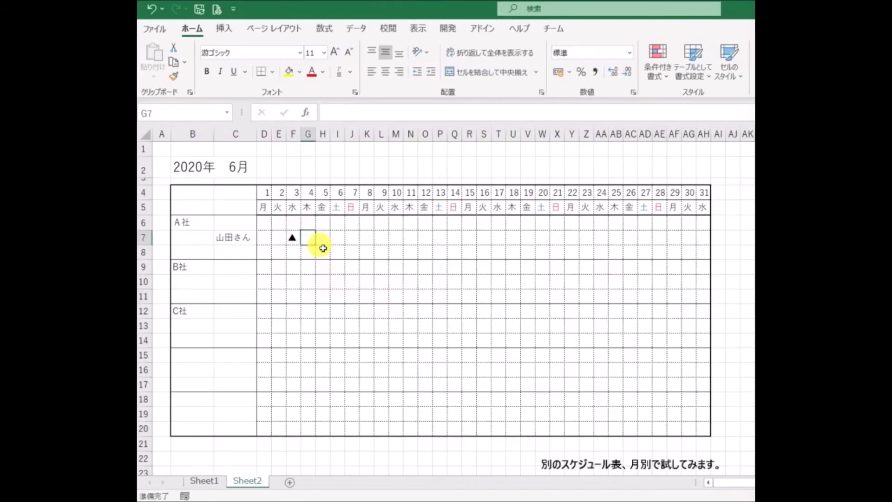
Draw a perfectly horizontal double-headed arrow along the lower edge of H7:O7, from the 5th to the 12th.
left_click(231, 35)
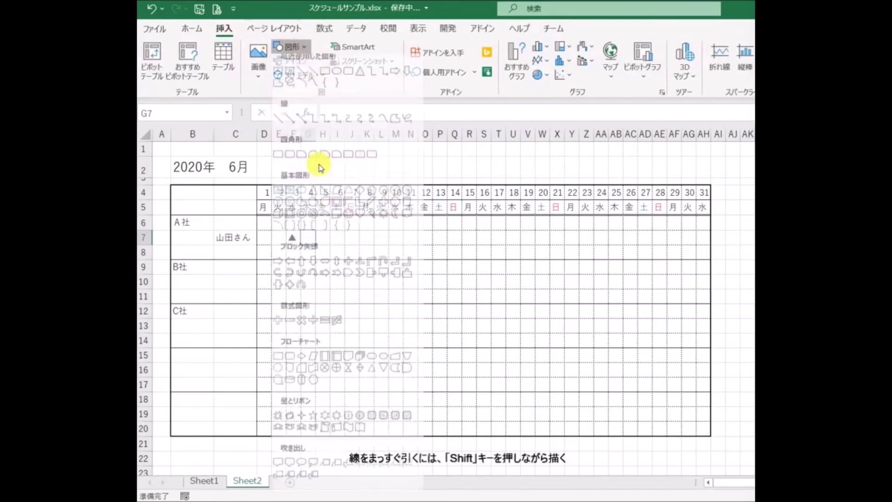
left_click(313, 124)
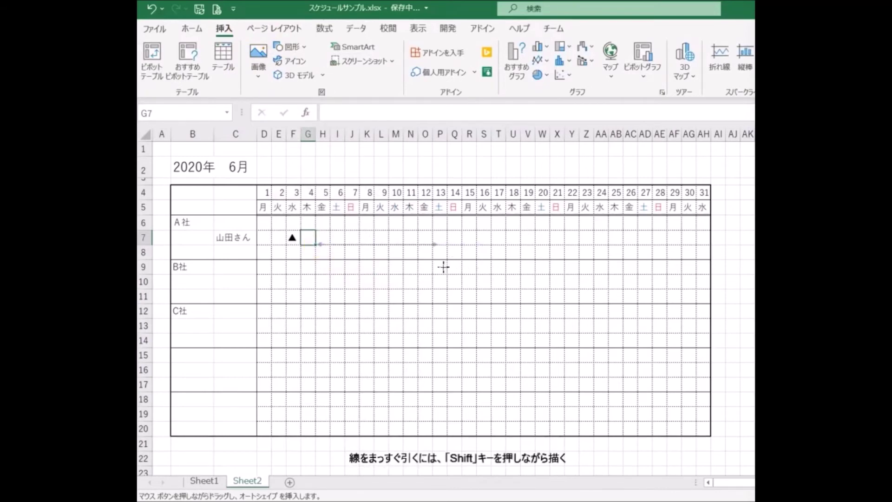
left_click_drag(444, 266, 396, 249)
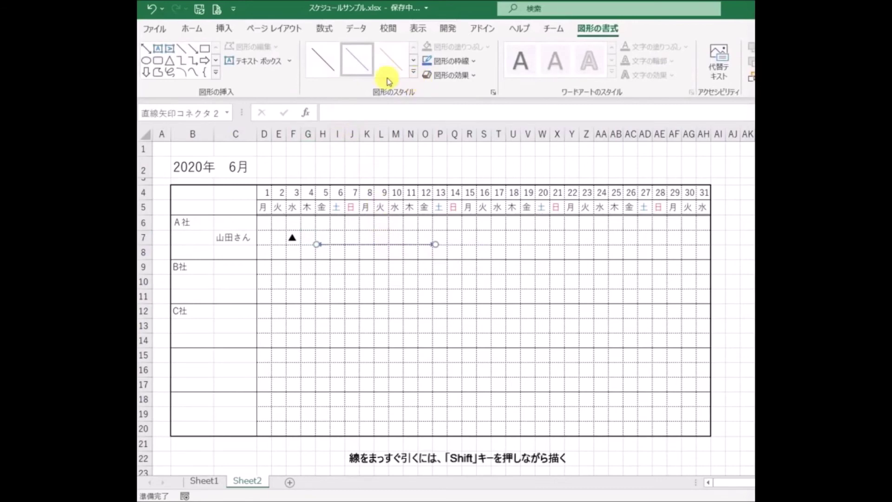
Thicken the arrow's line and change its ends to a round dot at the start and an arrowhead at the finish.
left_click(452, 61)
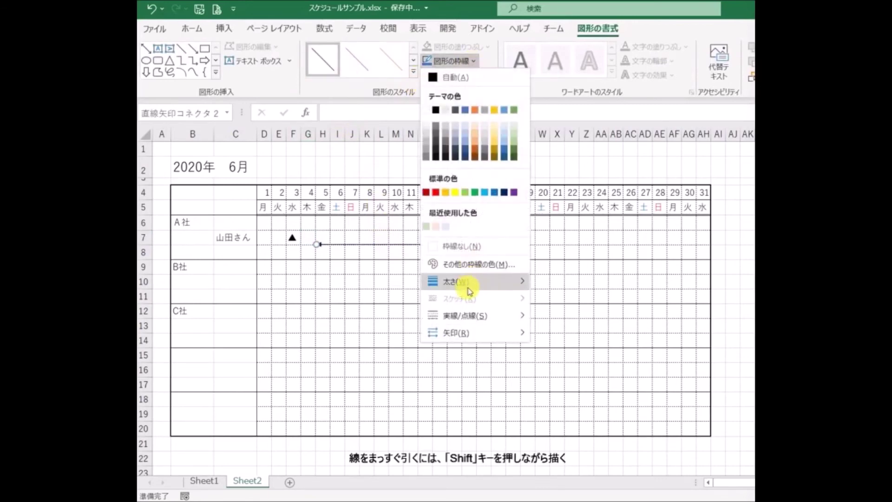
mouse_move(467, 283)
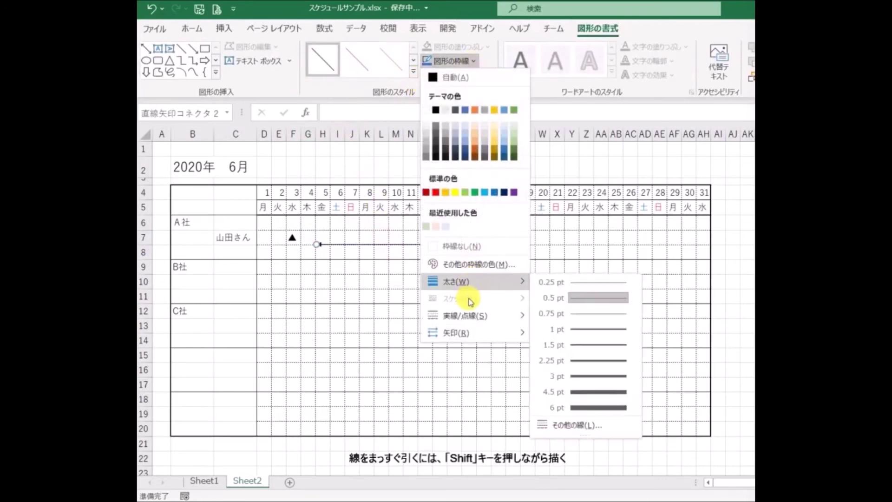
left_click(585, 353)
left_click(473, 76)
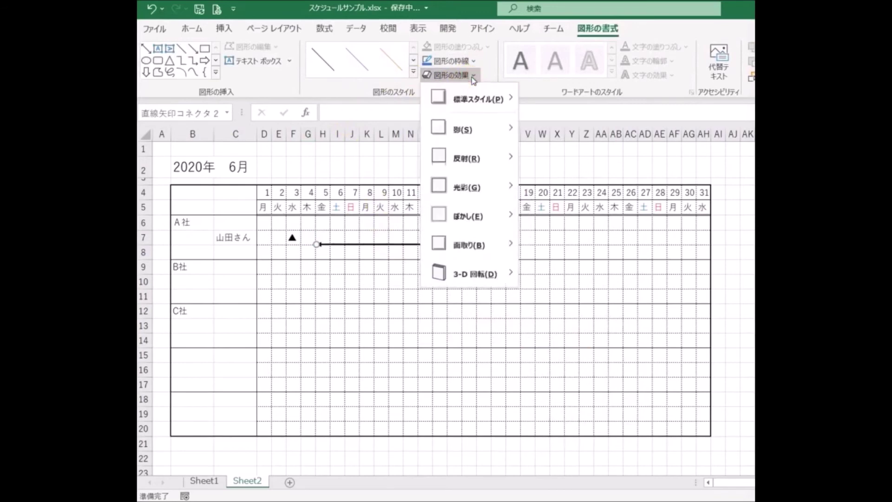
left_click(473, 62)
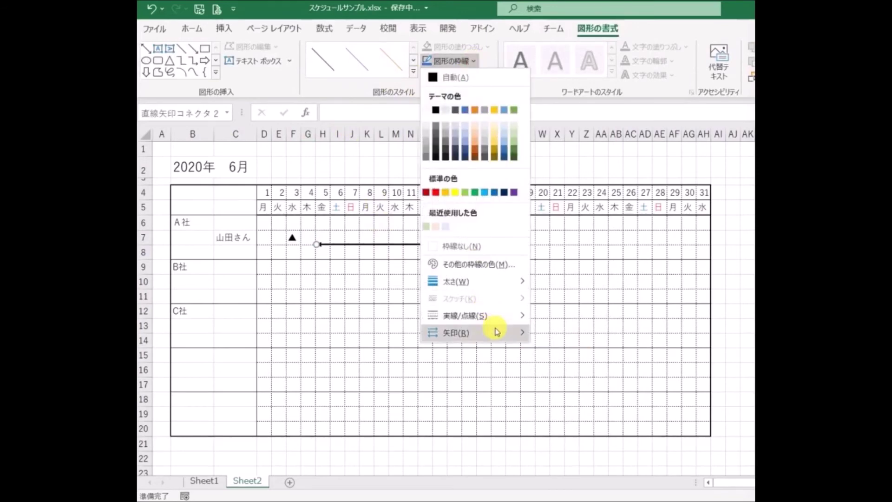
mouse_move(497, 333)
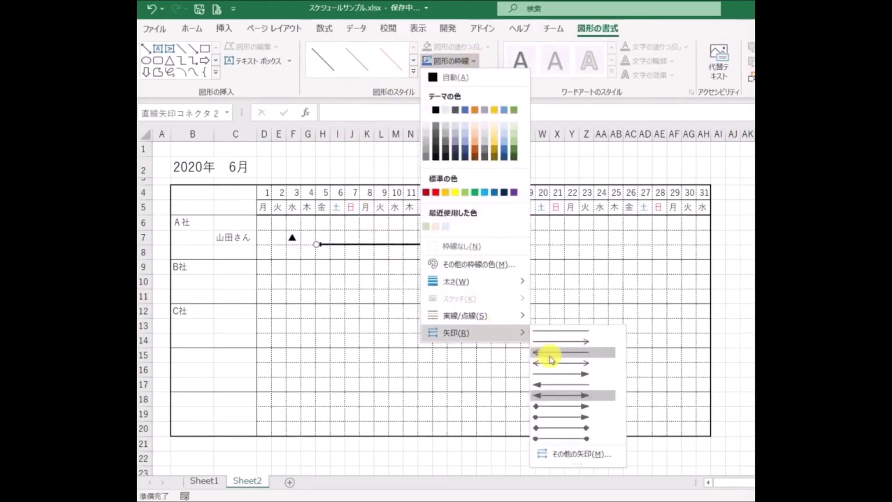
left_click(568, 421)
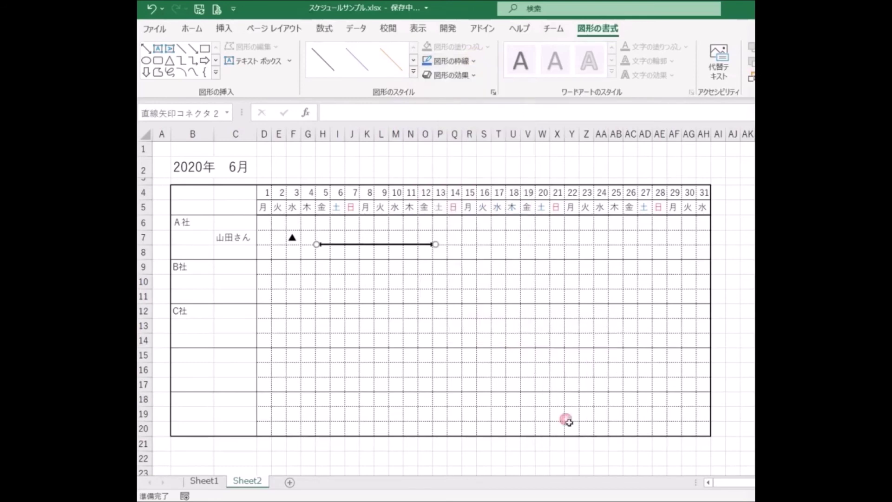
left_click(439, 295)
Enter この期間に訪問作業 in H7 above the arrow.
left_click(325, 239)
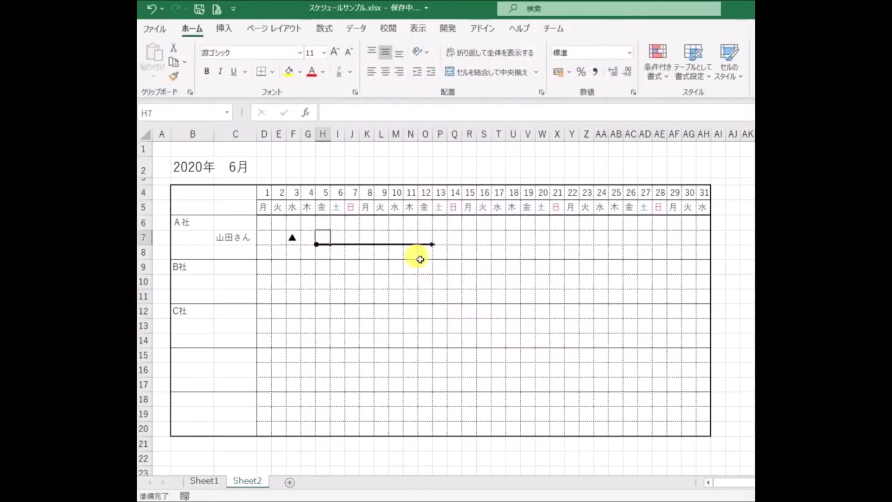
type("この")
key("Tab")
key("Return")
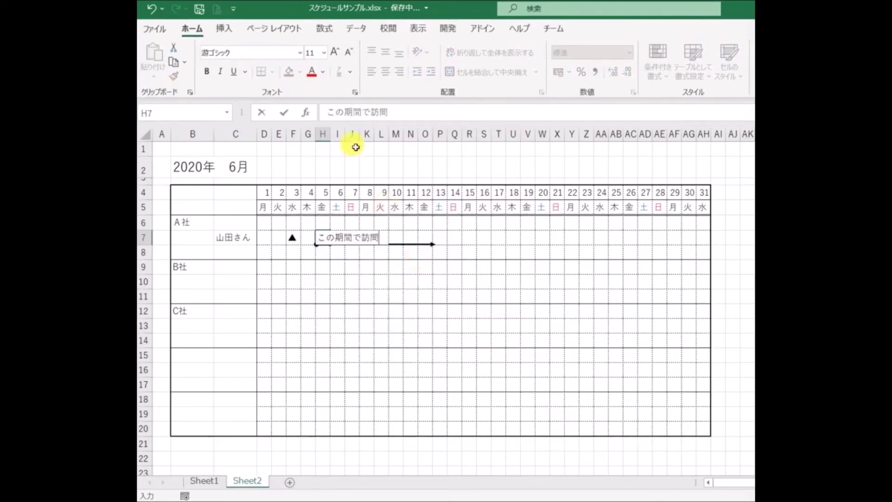
double_click(368, 112)
type("に")
key("Return")
type("作業")
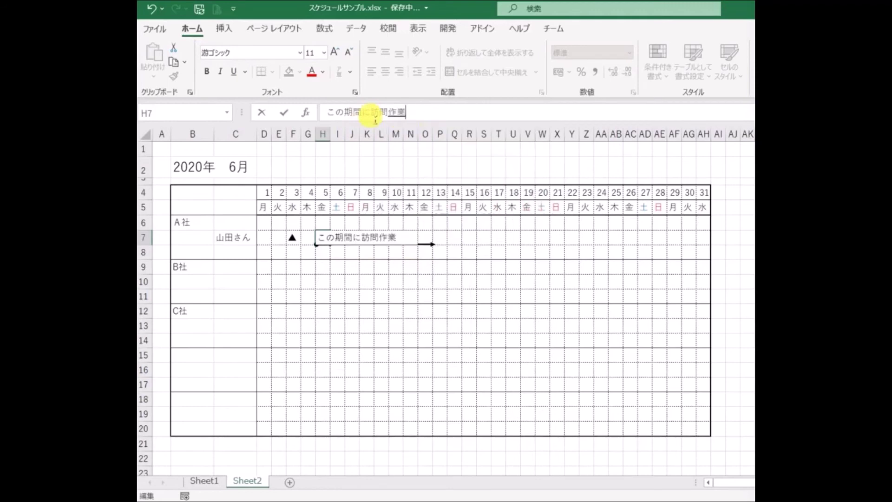
key("Return")
key("Tab")
Centre the この期間に訪問作業 text across H7:O7 without merging, using the 選択範囲内で中央 horizontal alignment.
left_click_drag(321, 238, 425, 240)
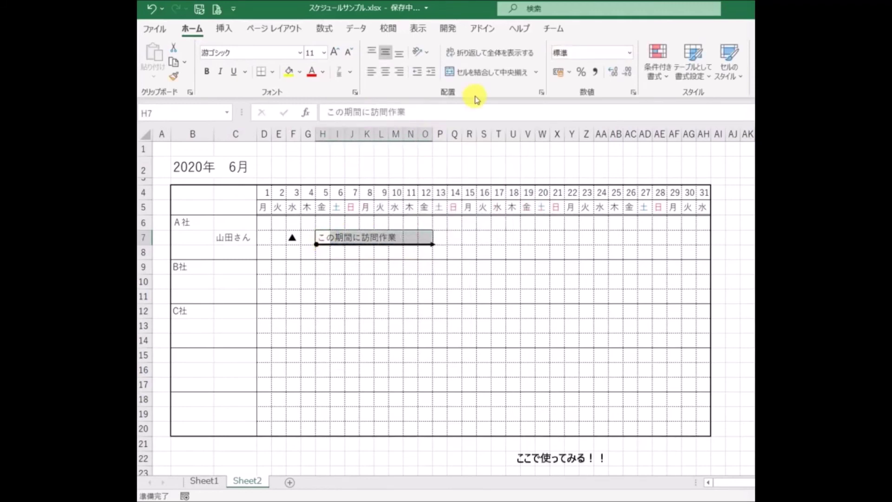
right_click(423, 240)
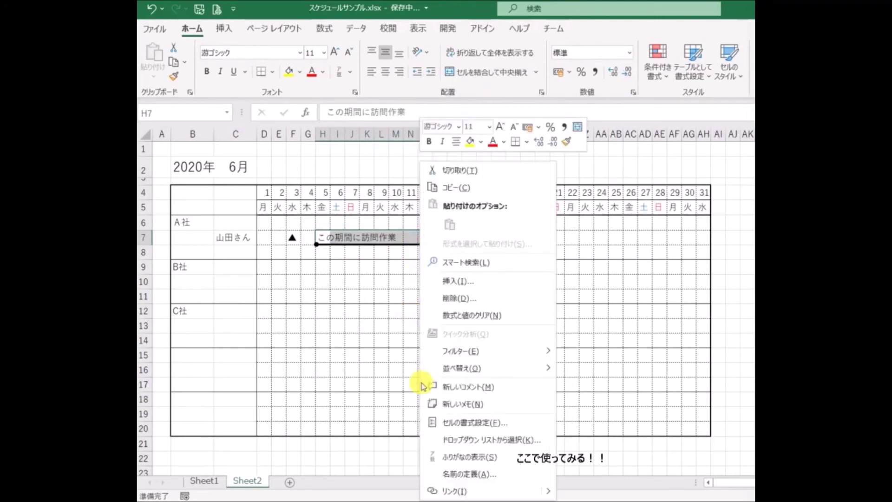
left_click(456, 427)
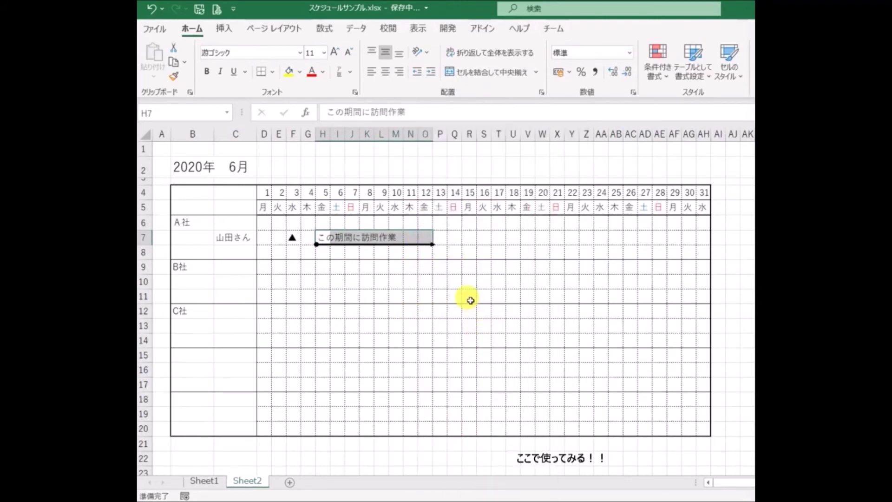
left_click(351, 187)
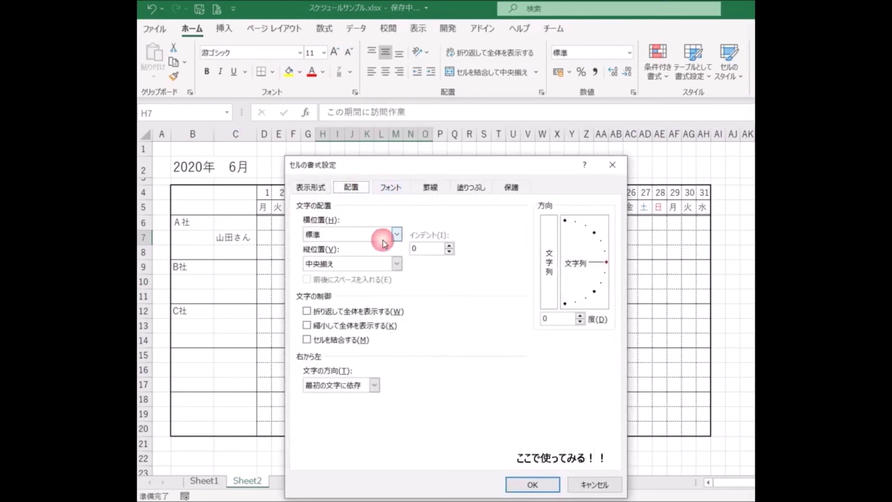
left_click(397, 235)
left_click(376, 304)
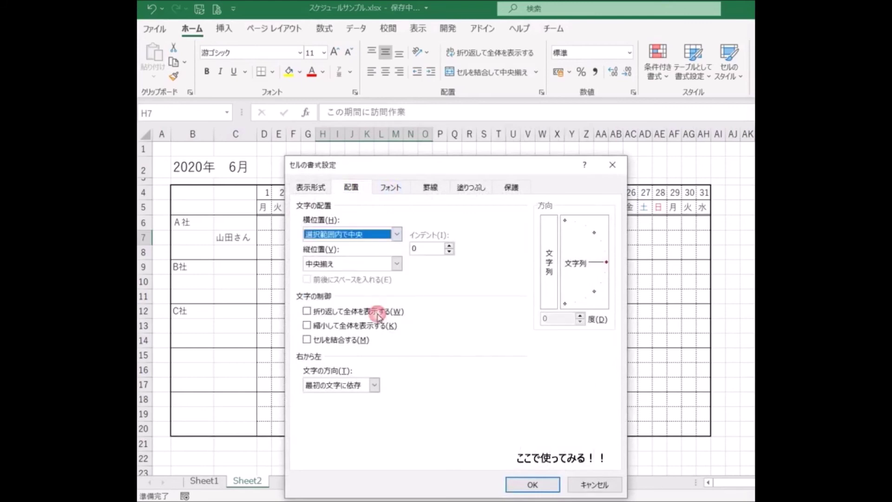
left_click(527, 486)
left_click(441, 355)
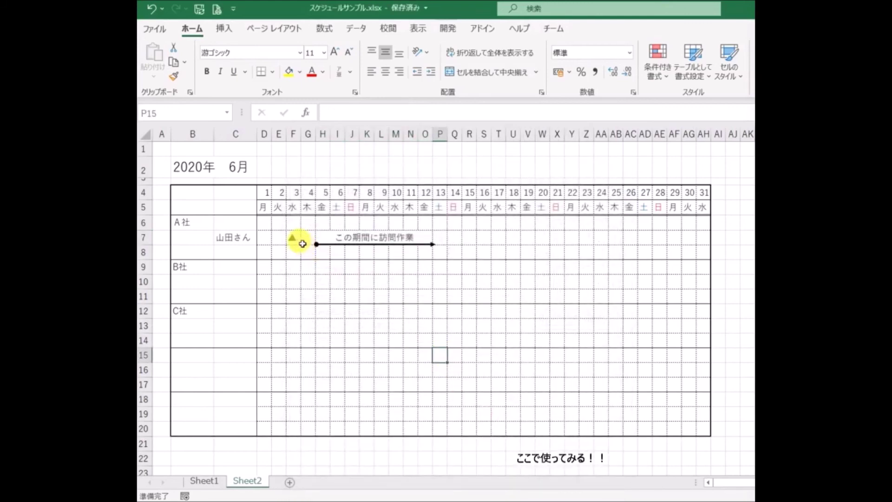
Copy the A社 mark, text and arrow to the B社 row from L10, and merge and centre N10:U10.
left_click_drag(298, 242, 520, 285)
left_click(469, 326)
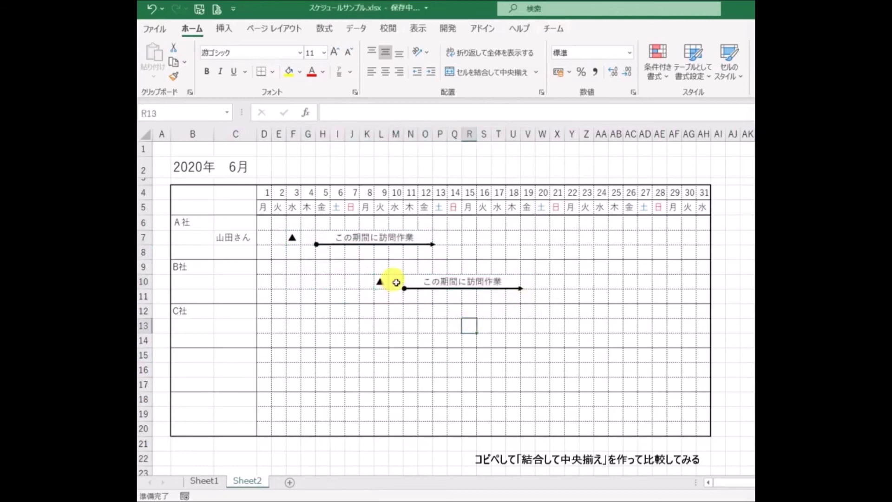
left_click_drag(409, 284, 512, 286)
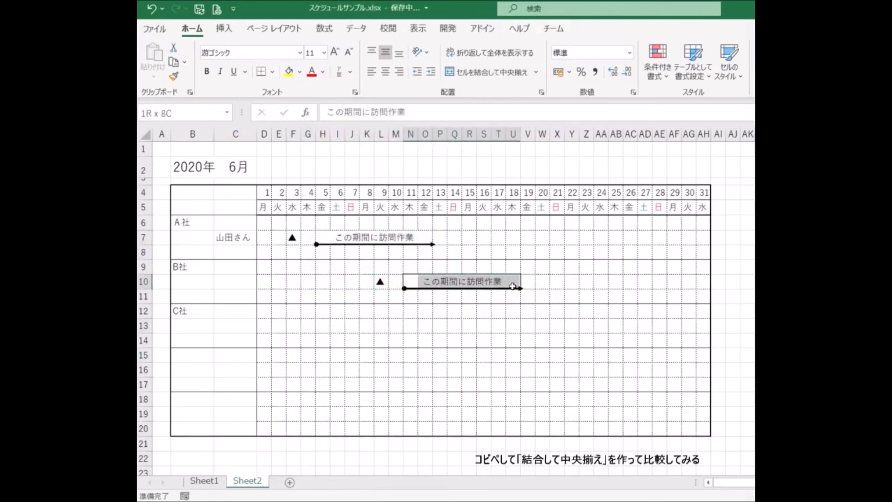
left_click(470, 81)
left_click(483, 340)
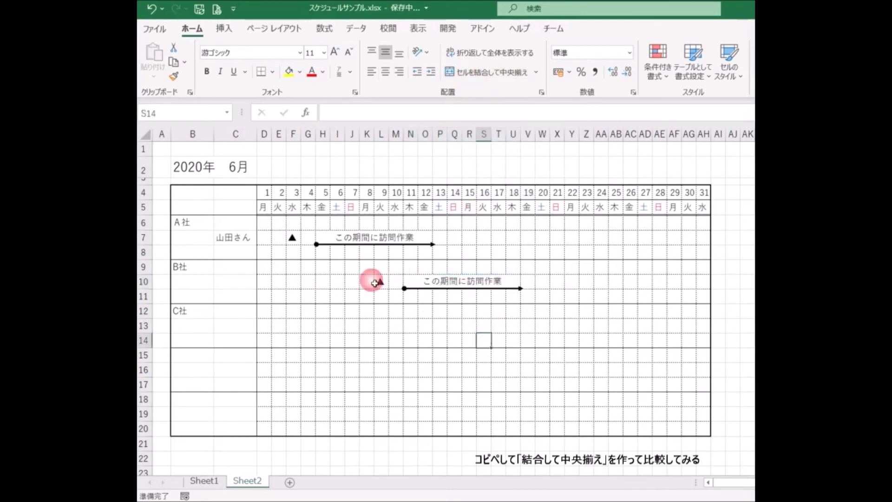
Clear the contents of E7:Z11 and delete the arrows in the A社 and B社 rows.
left_click_drag(280, 241, 589, 301)
key("Delete")
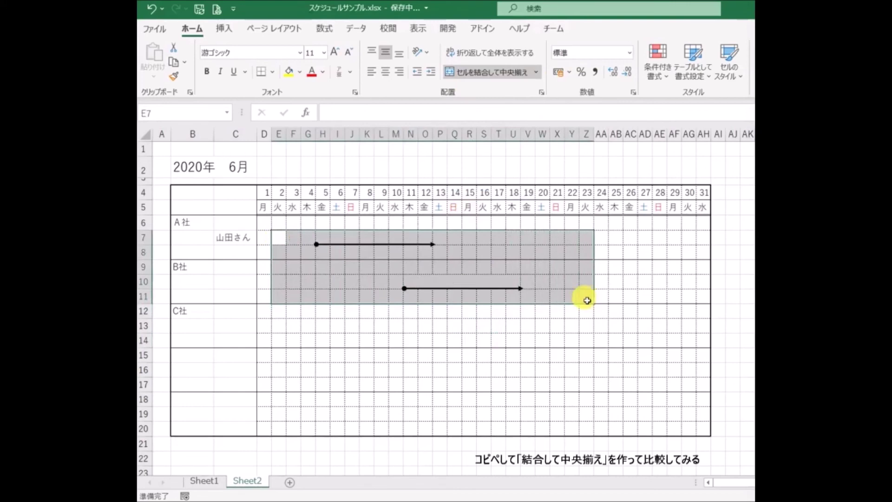
left_click(502, 337)
left_click(376, 249)
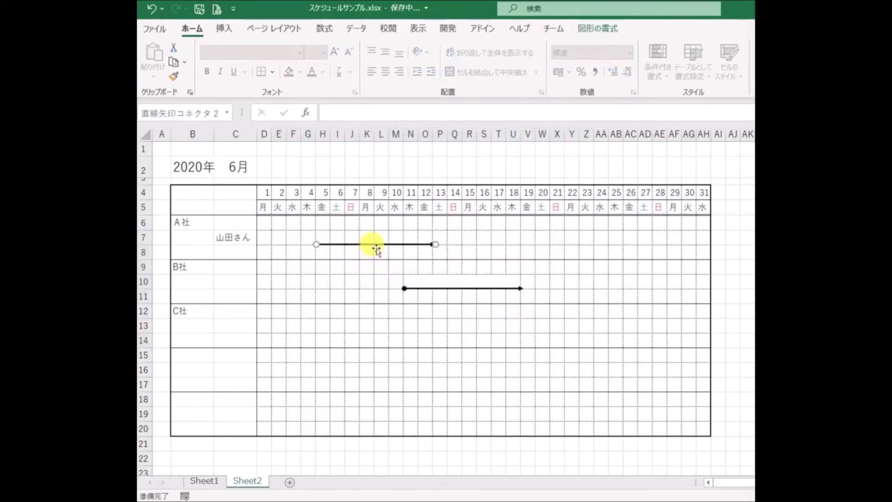
key("Delete")
left_click(430, 289)
key("Delete")
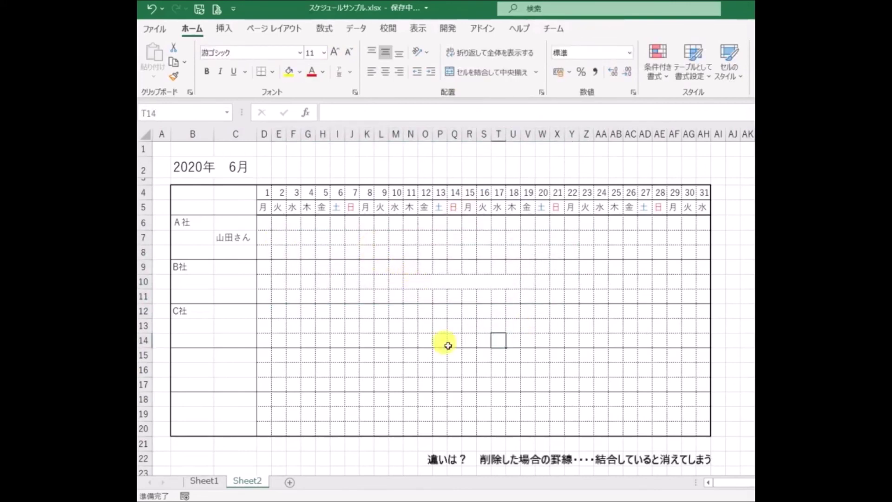
Unmerge the cells N10:U10 in the B社 row.
left_click(424, 295)
left_click(436, 331)
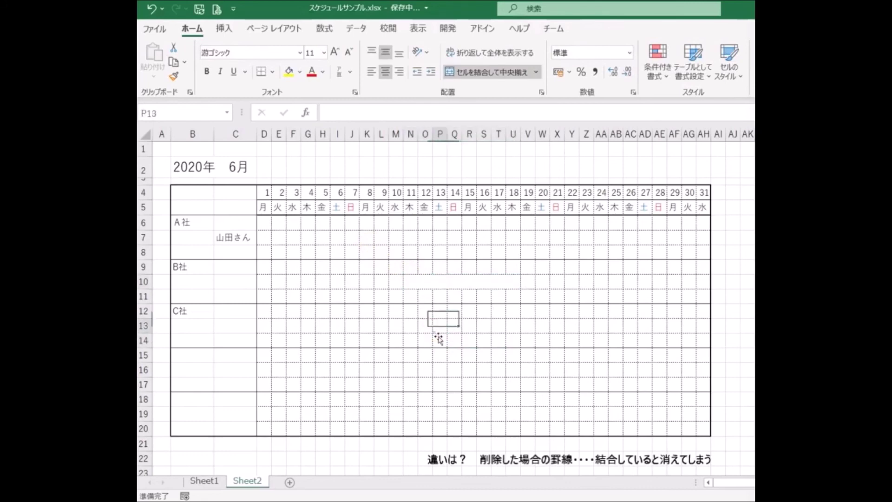
left_click(412, 286)
left_click(488, 72)
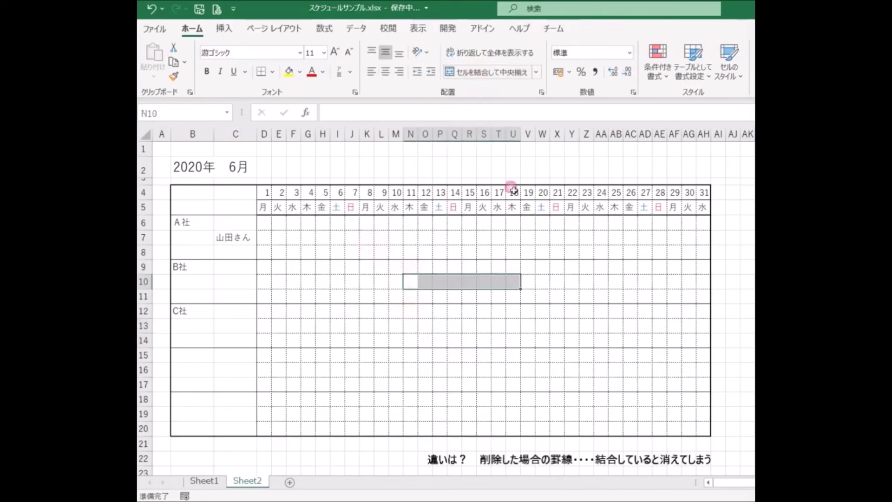
Restore the missing dotted borders in the B社 row by autofilling the empty cell H10 across to X10.
left_click(513, 326)
left_click(322, 282)
left_click_drag(334, 292, 563, 298)
left_click(542, 341)
left_click(344, 242)
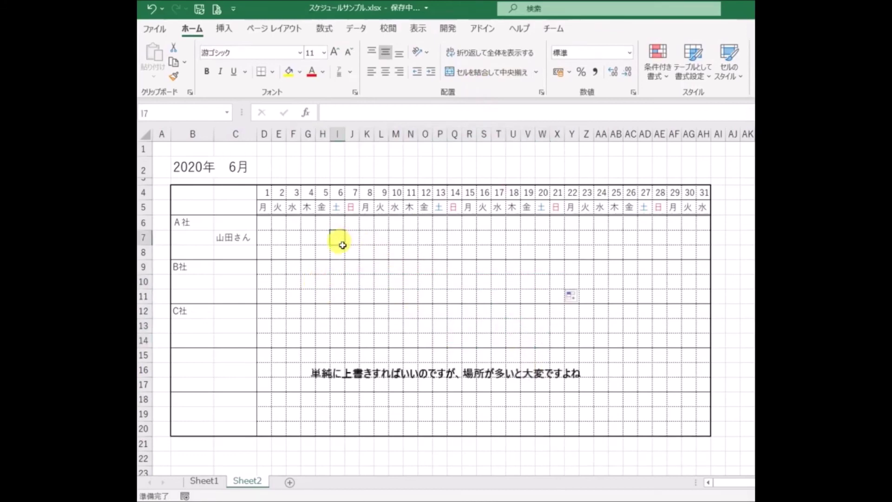